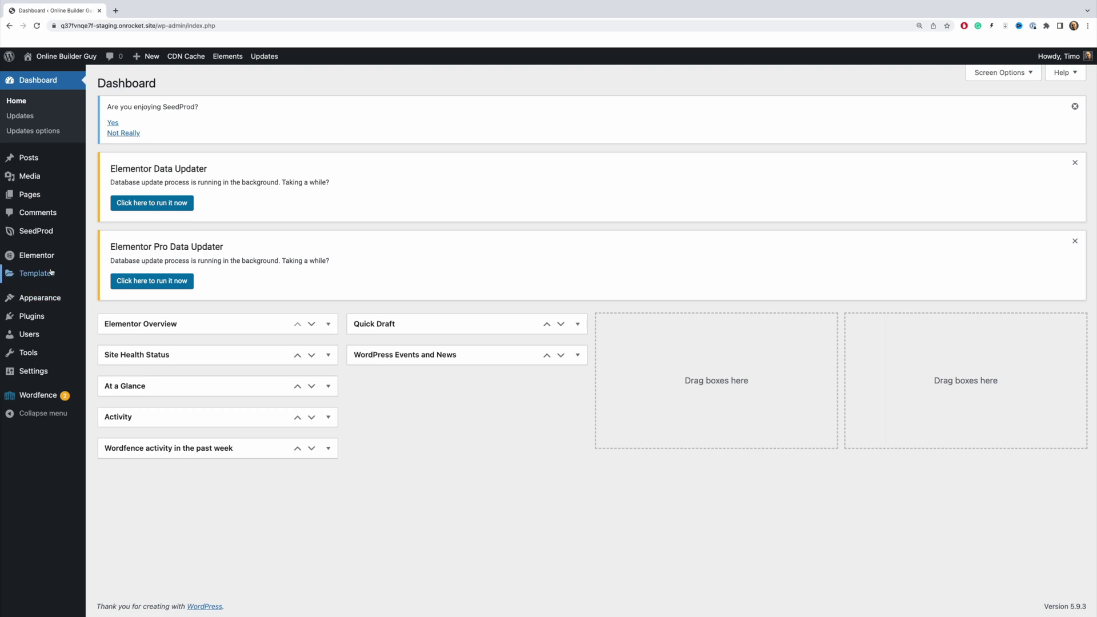
Create a new Elementor template of type Page named "Timer".
mouse_move(45, 273)
click(114, 351)
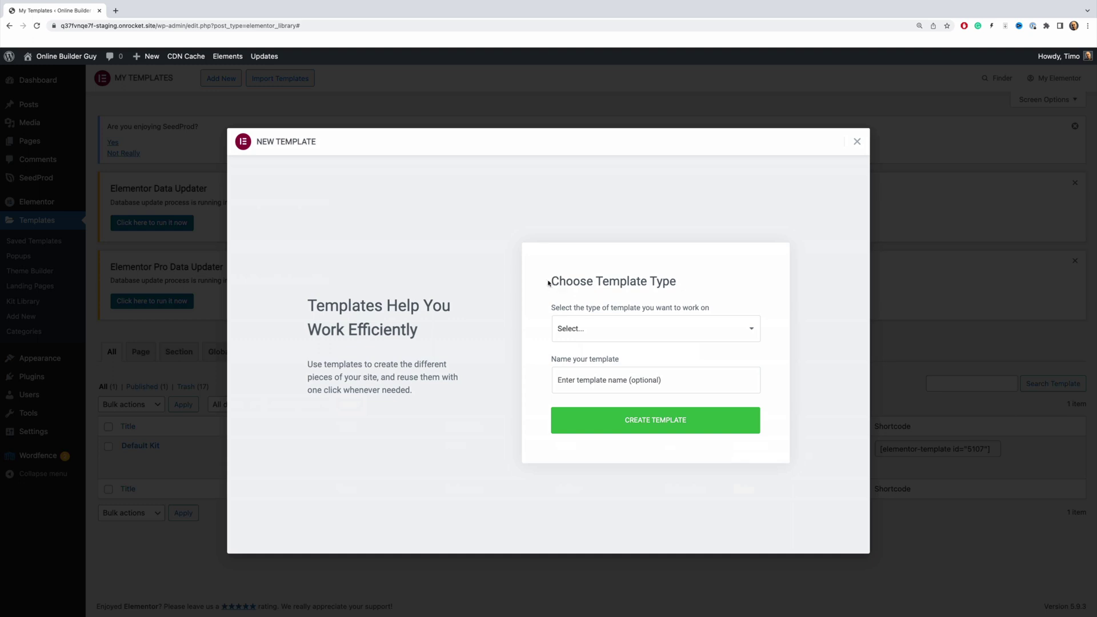
click(606, 329)
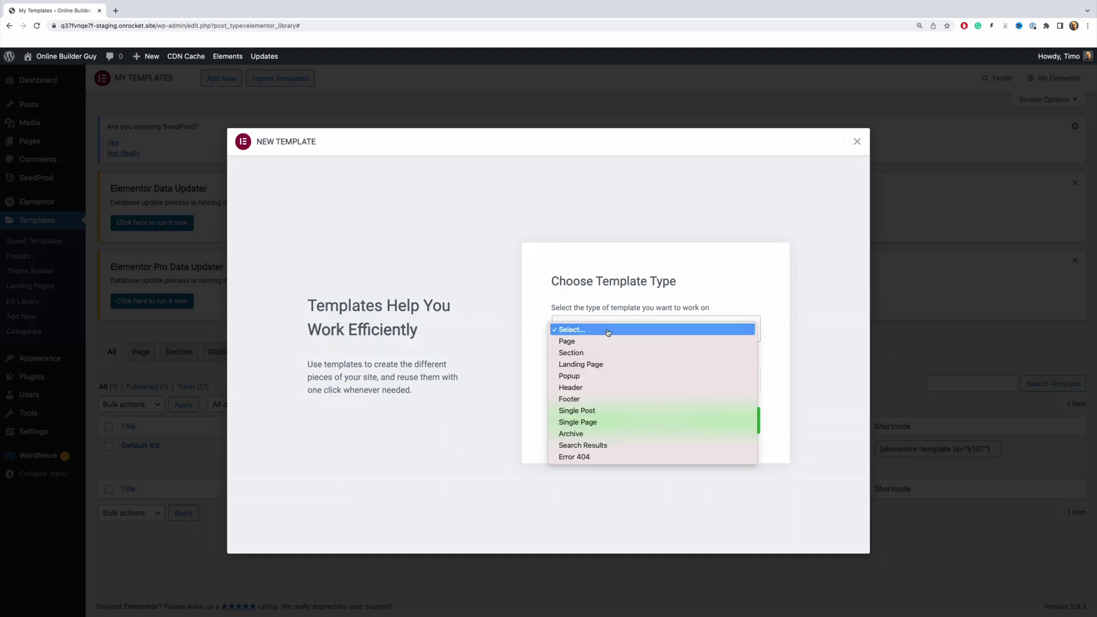
click(602, 340)
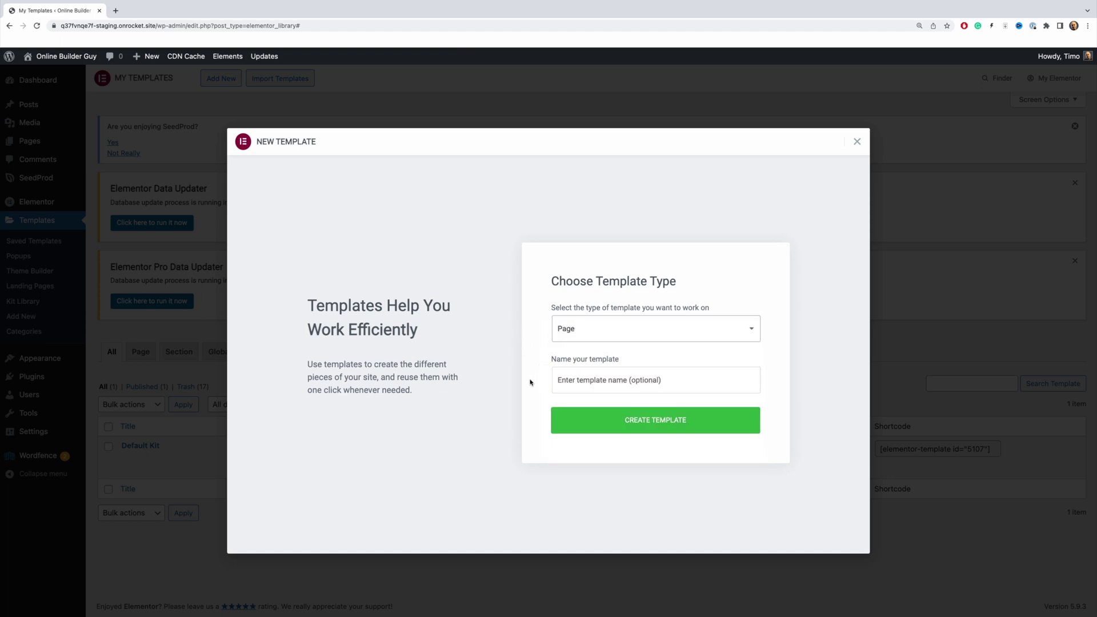
click(558, 380)
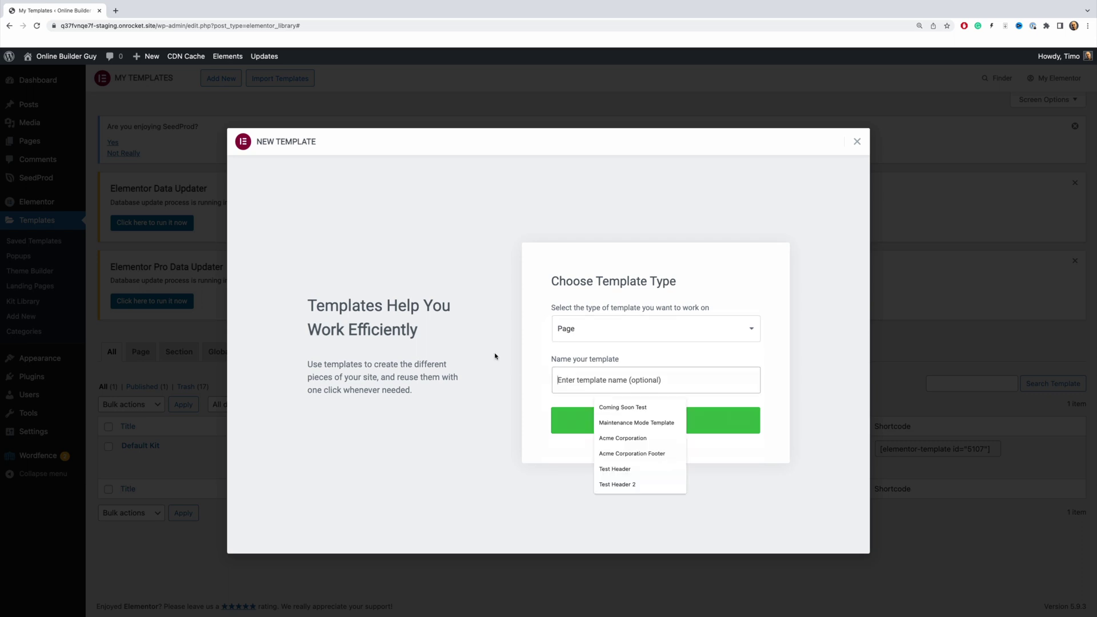
text(Timer)
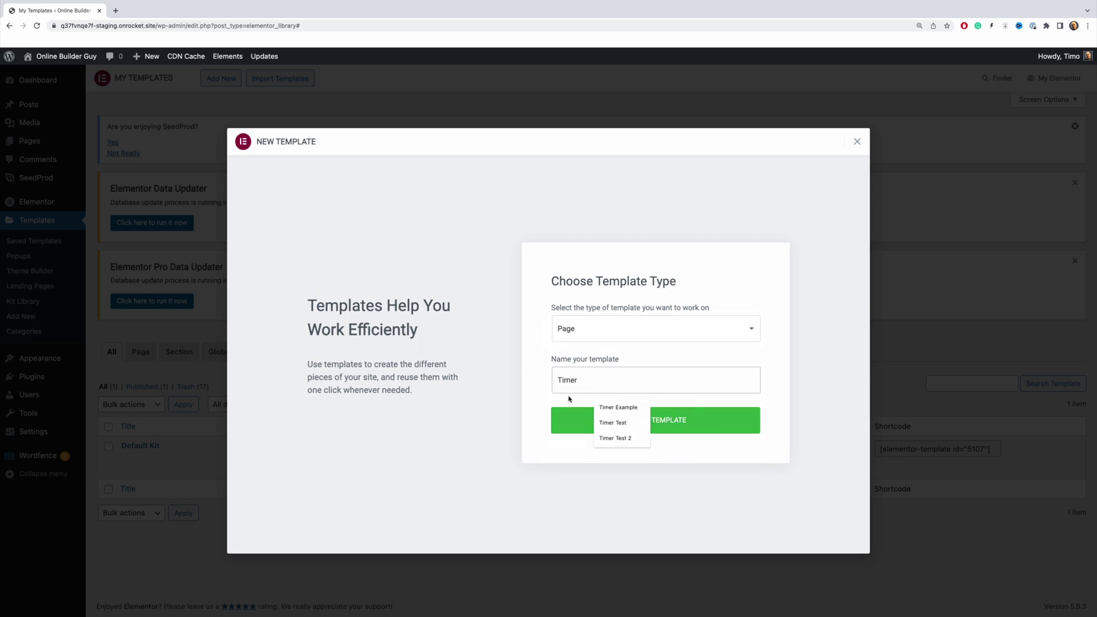
click(539, 402)
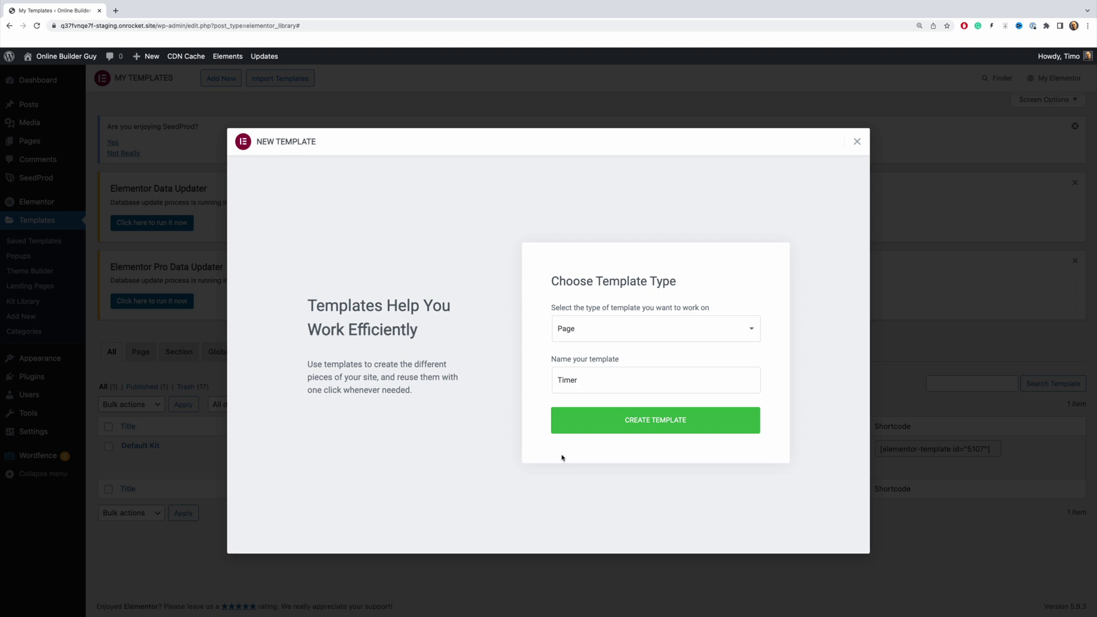
click(632, 434)
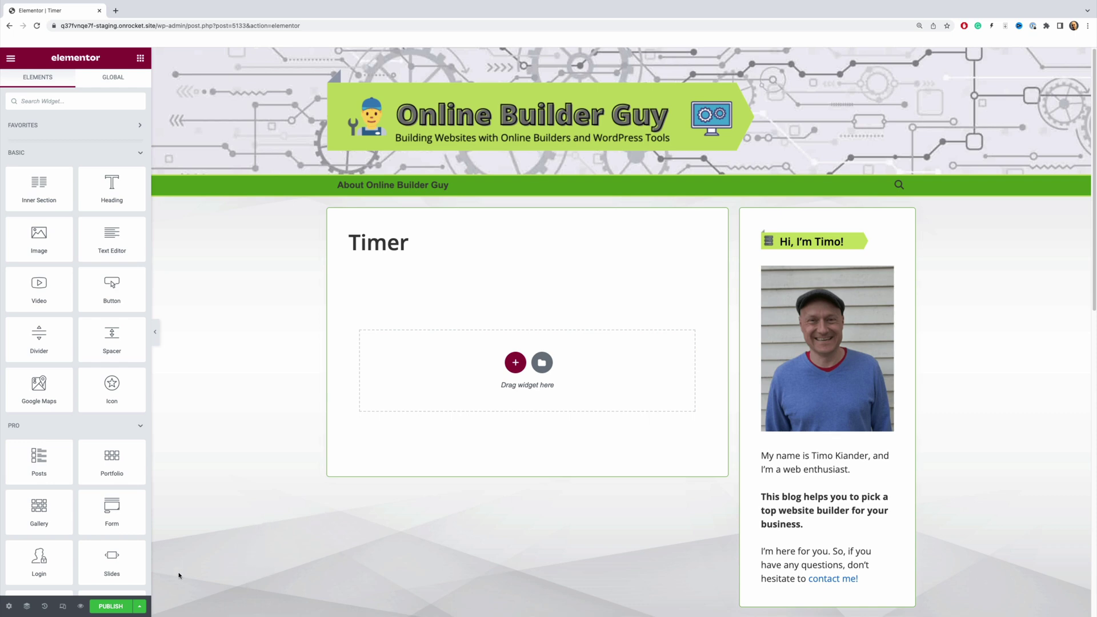
Change the Timer template's page layout to the blank canvas without the site header and sidebar.
click(8, 607)
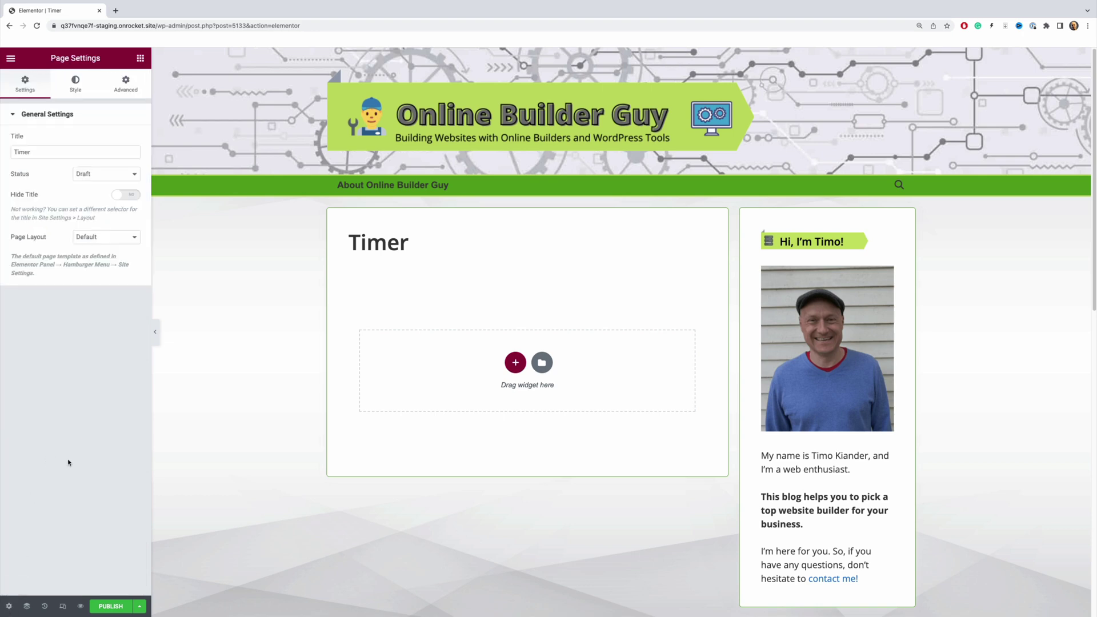
click(91, 240)
click(98, 247)
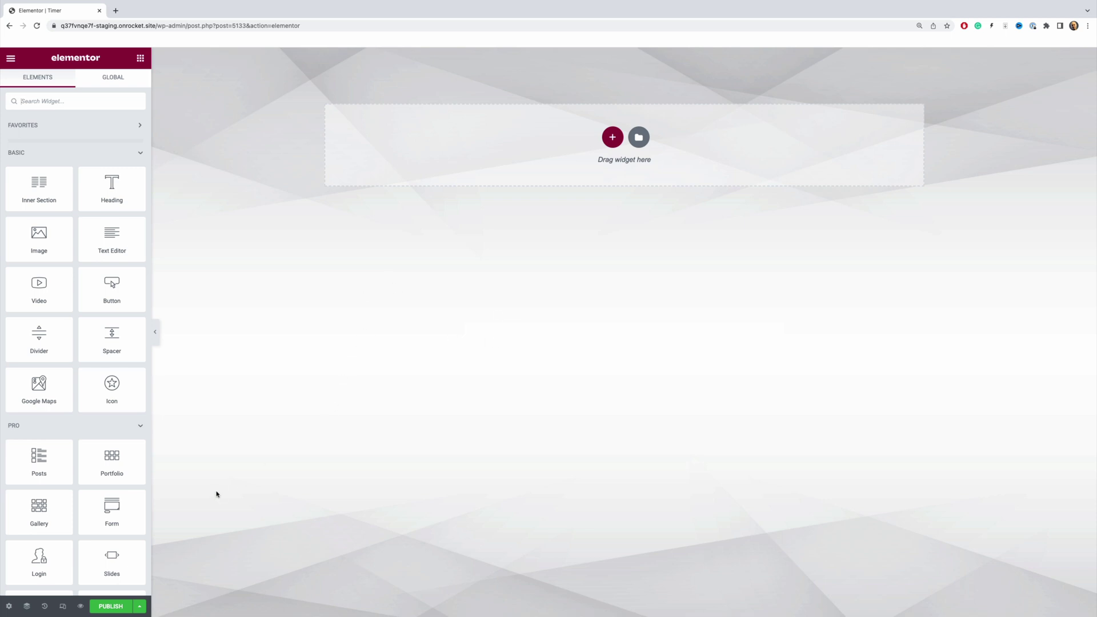
Add a Countdown widget to the empty section of the page.
scroll(95, 429, down, 1)
scroll(96, 429, down, 5)
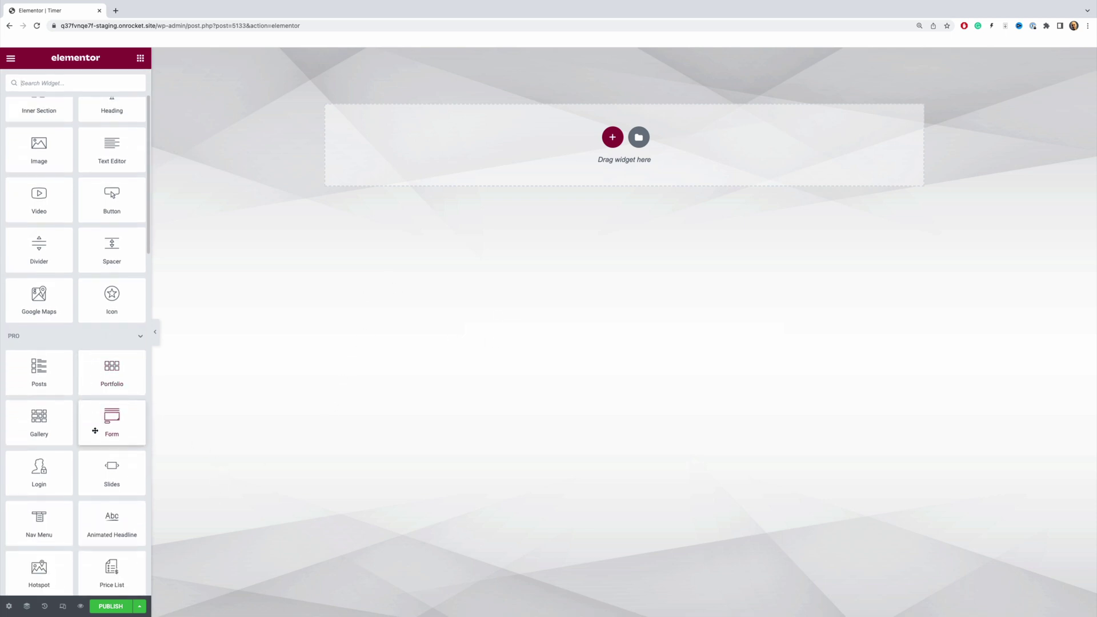
scroll(95, 431, down, 4)
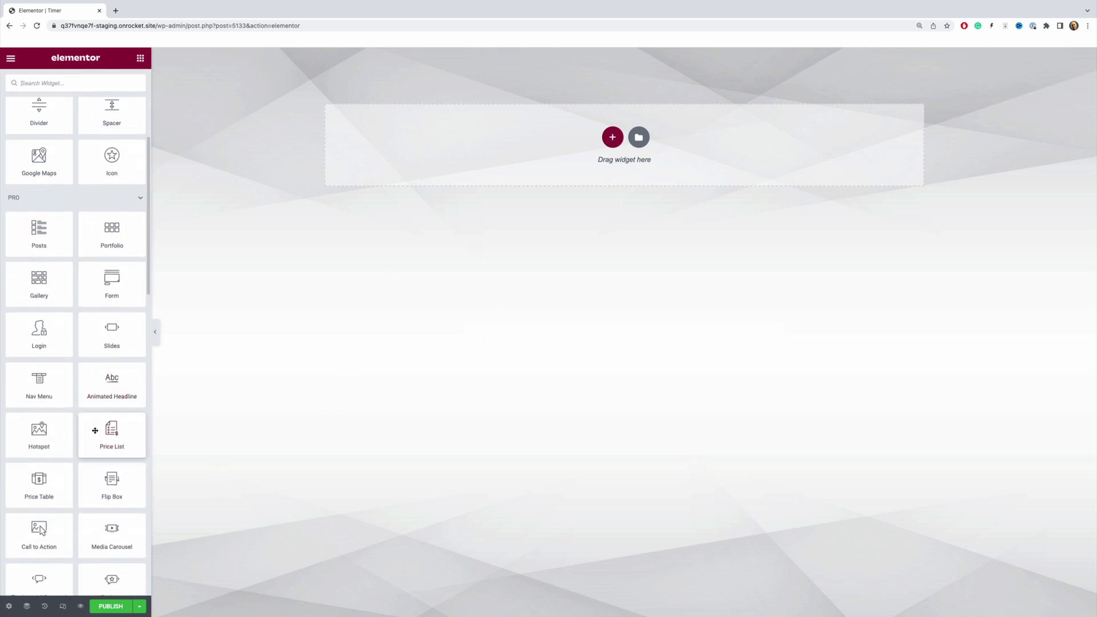
scroll(95, 431, down, 2)
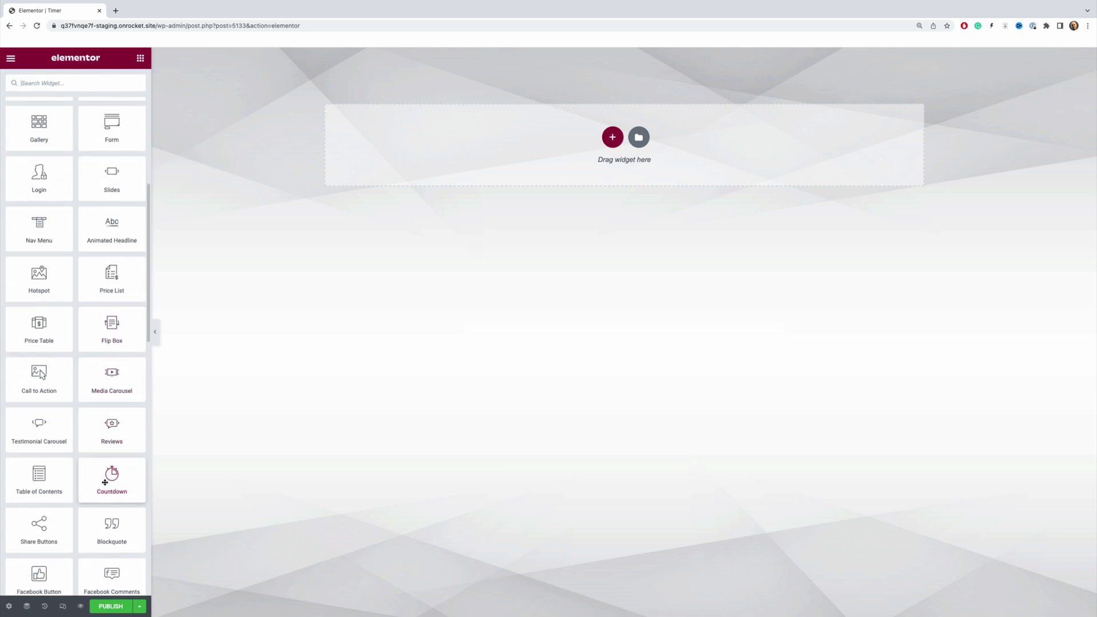
drag(104, 483, 484, 164)
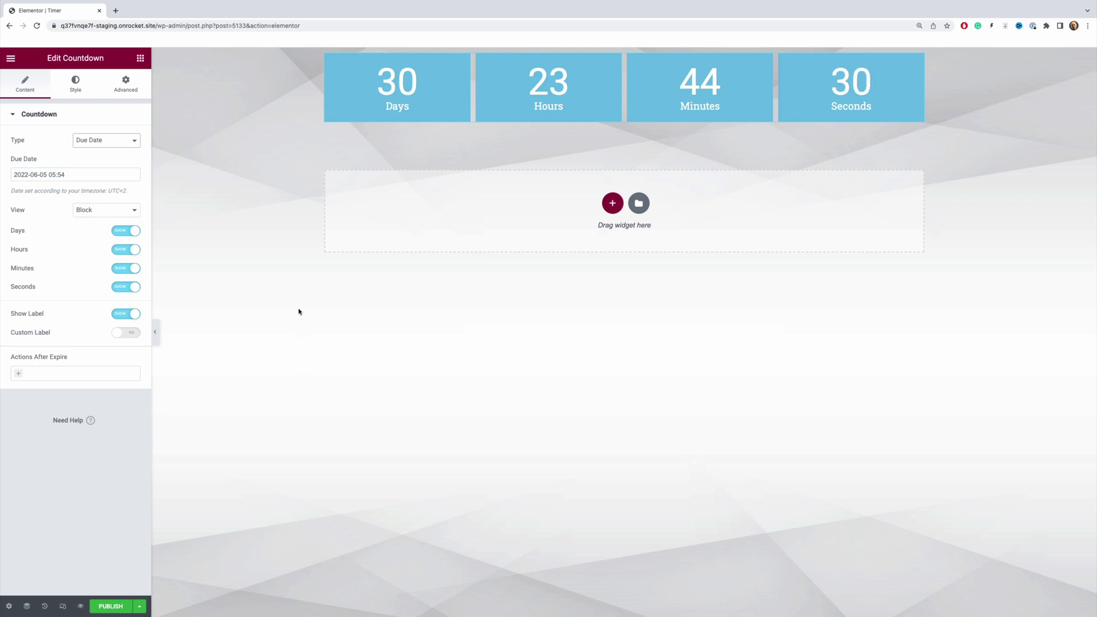
Set the countdown's type to Evergreen Timer and its duration to 23 hours.
click(111, 142)
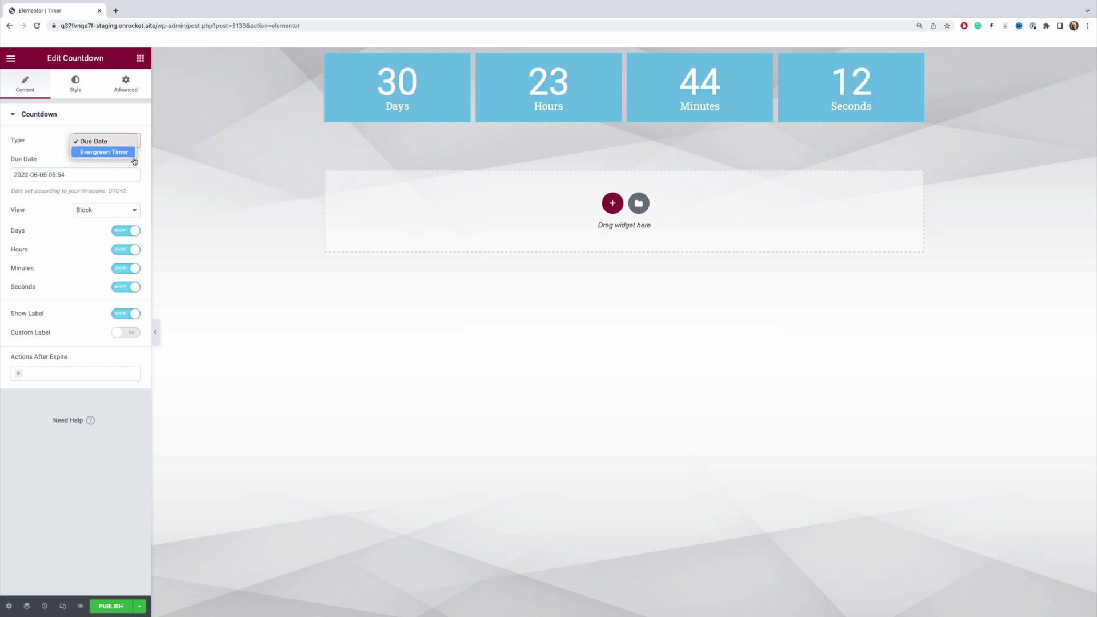
click(130, 156)
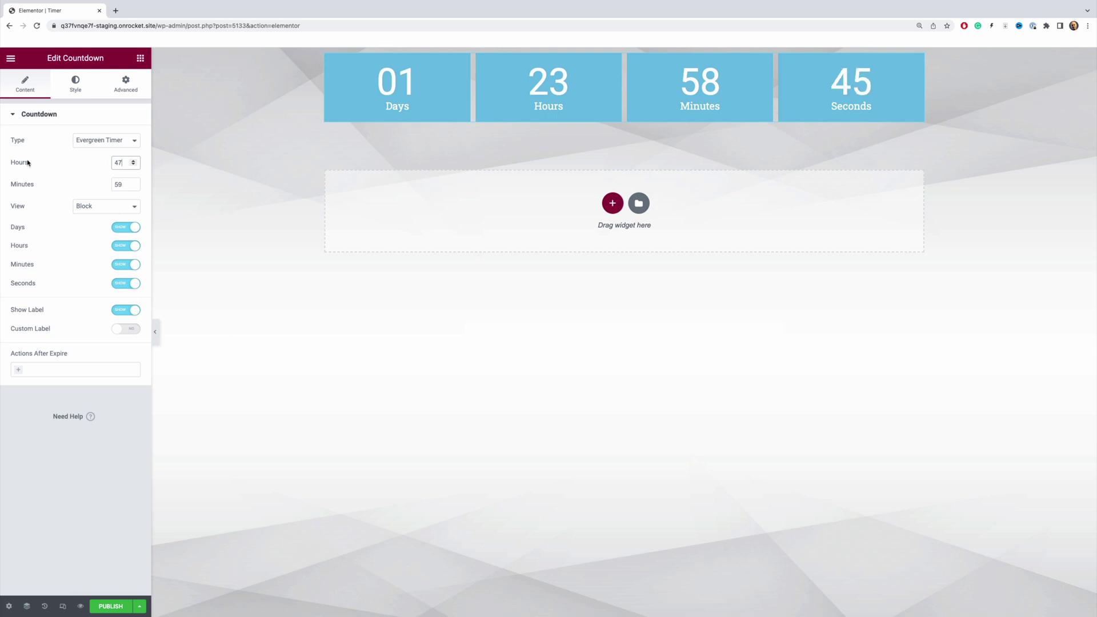
key(super+a)
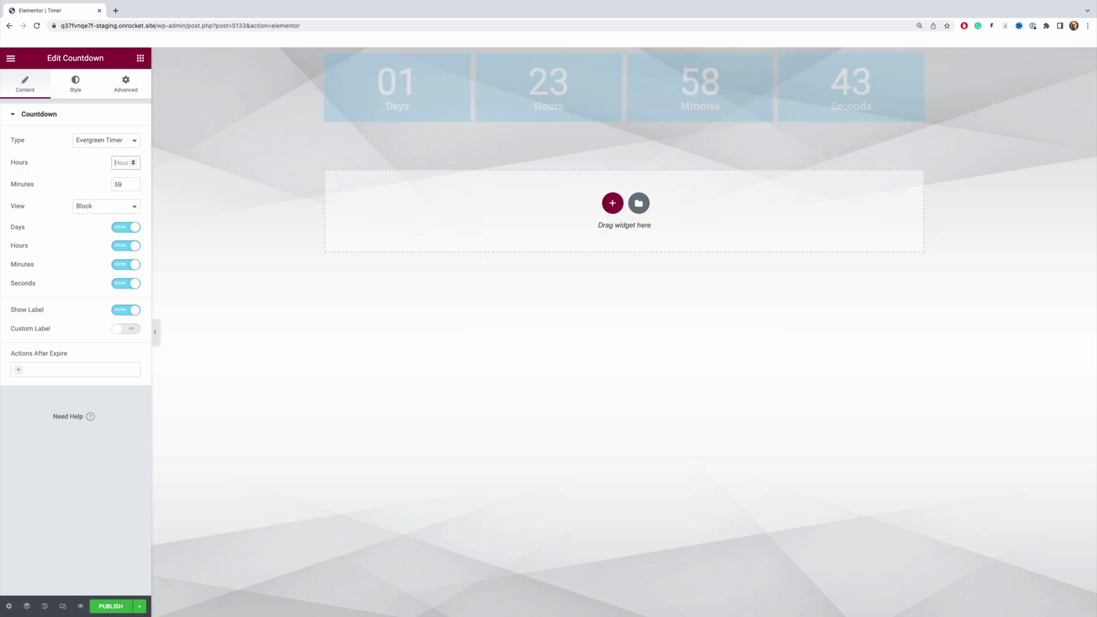
text(23)
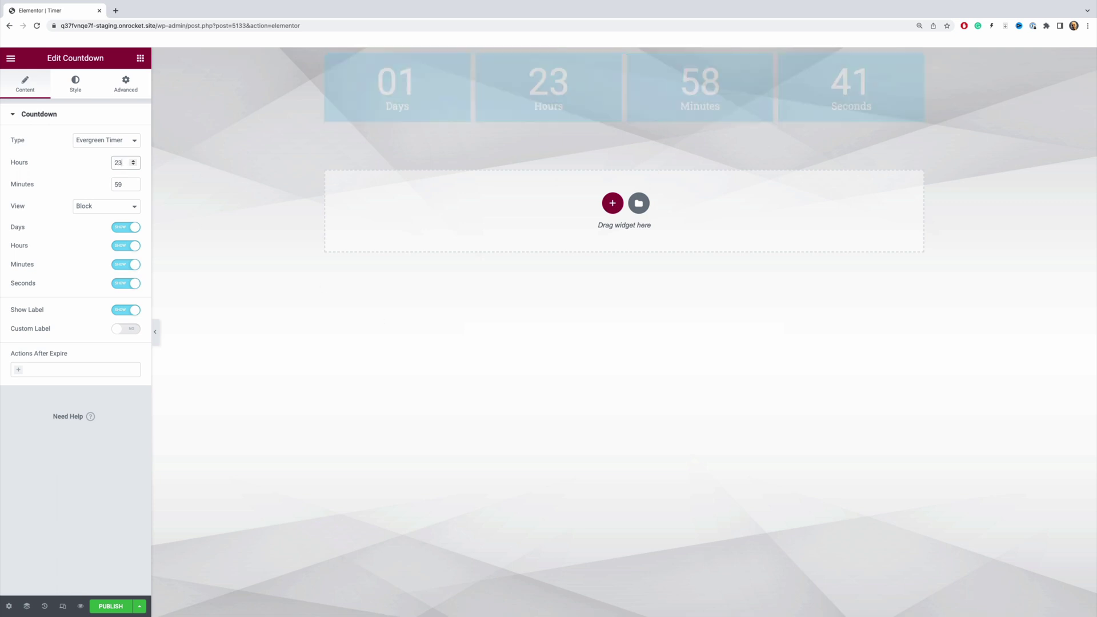
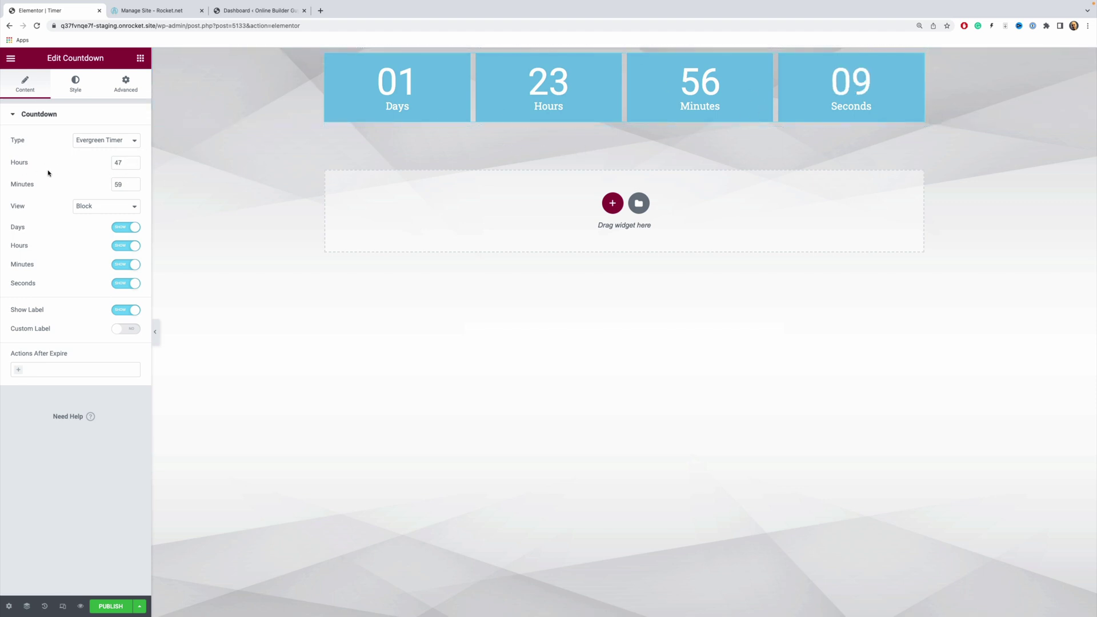
drag(127, 163, 48, 161)
text(23)
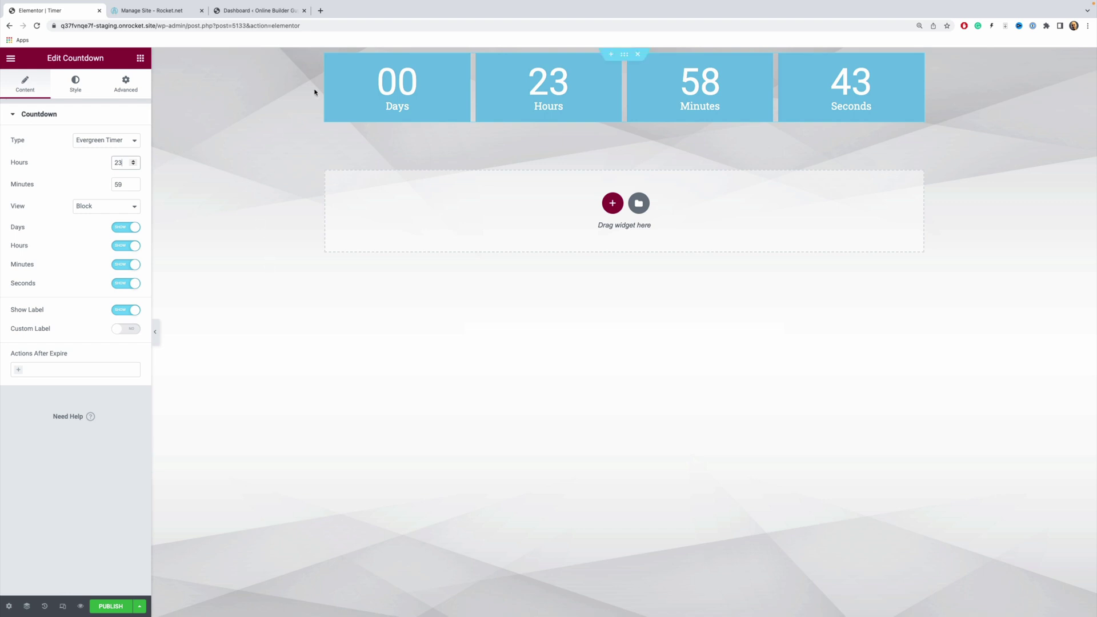
Try the Inline view for the countdown and return it to Block.
click(85, 207)
click(83, 219)
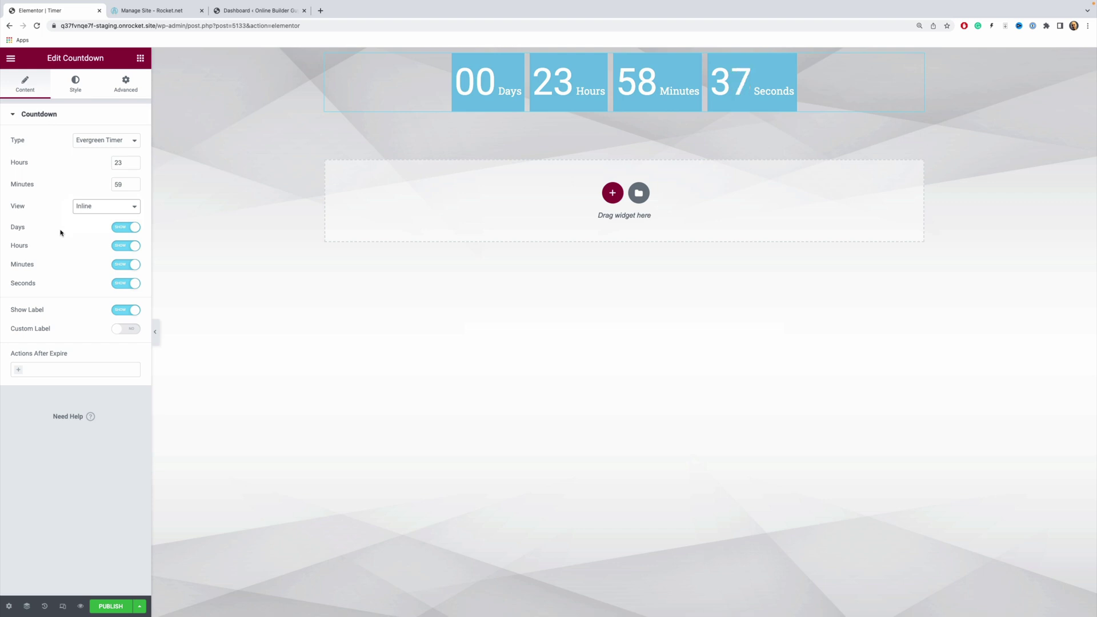
click(80, 205)
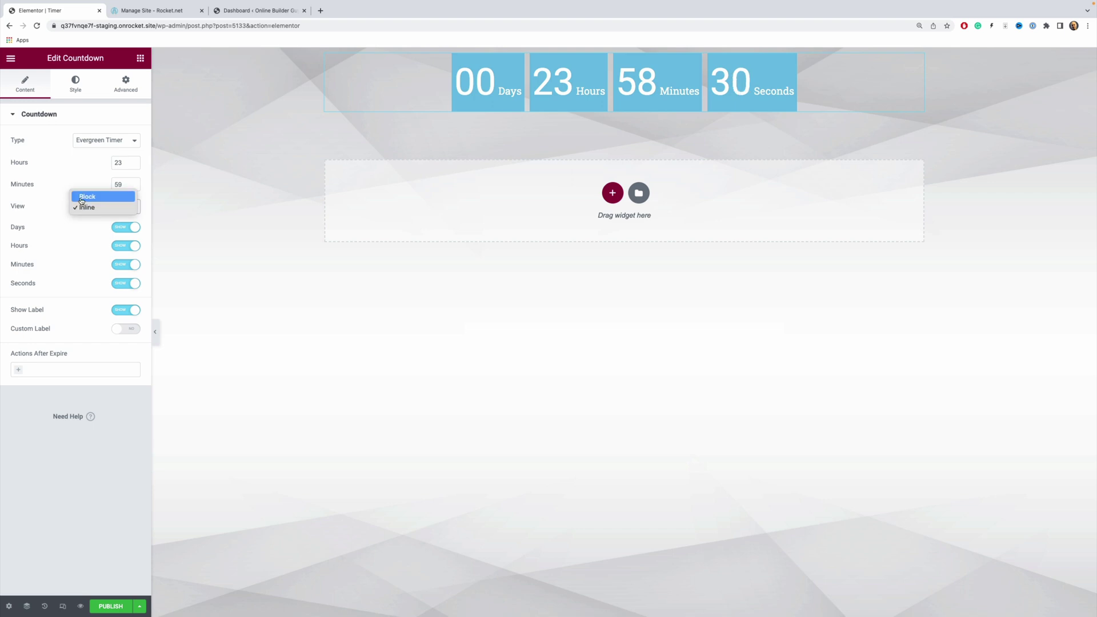
click(82, 198)
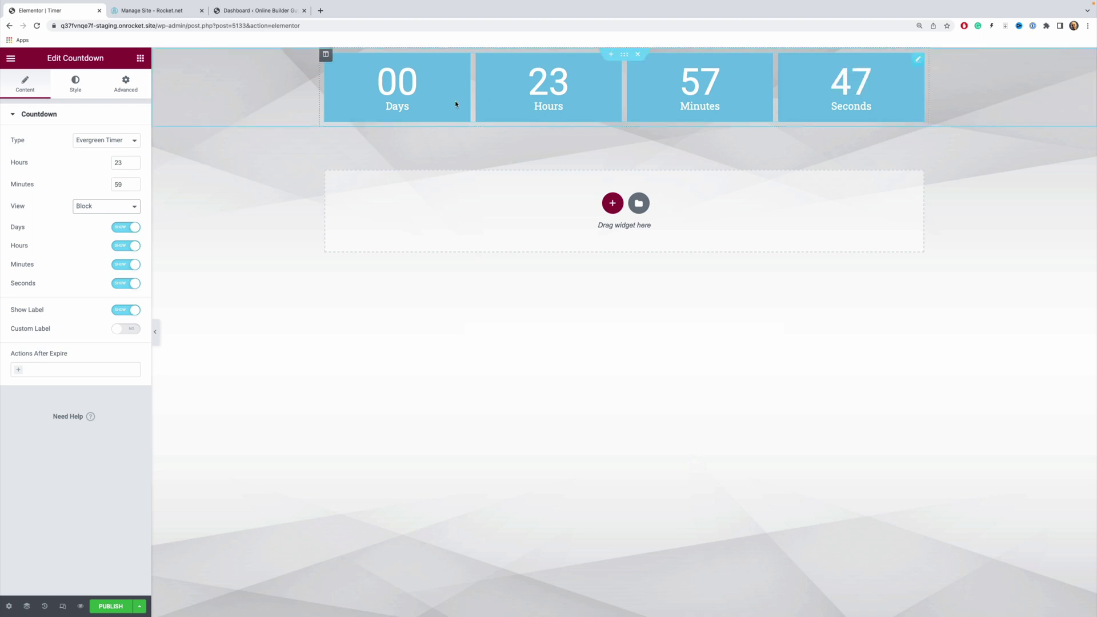
Try hiding the countdown's days, hours and minutes, and show all three units again.
click(117, 229)
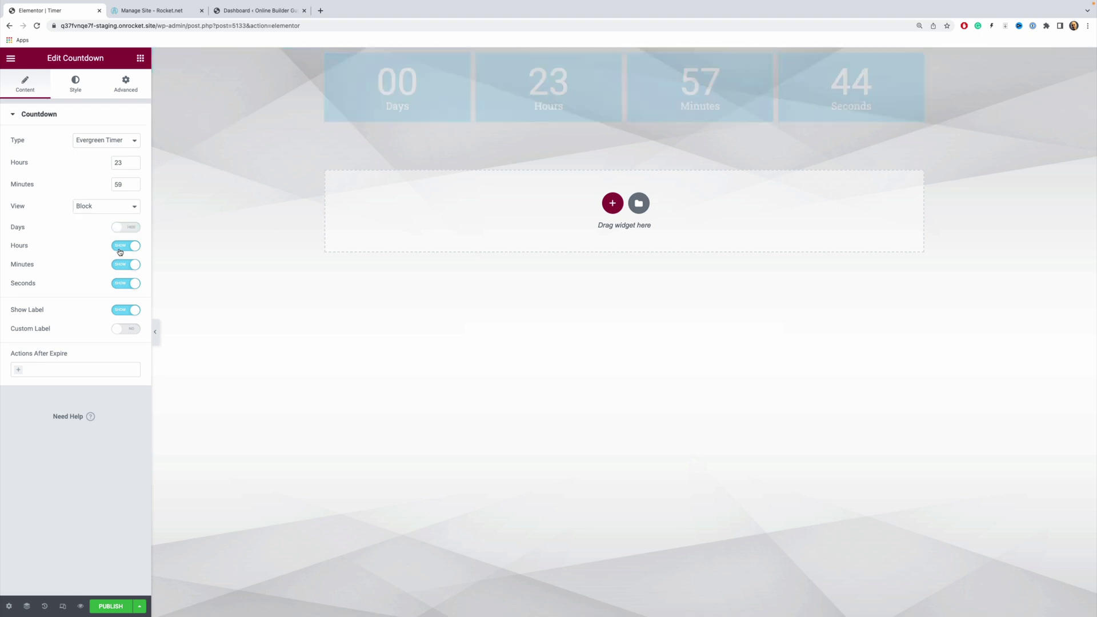
click(118, 248)
click(116, 267)
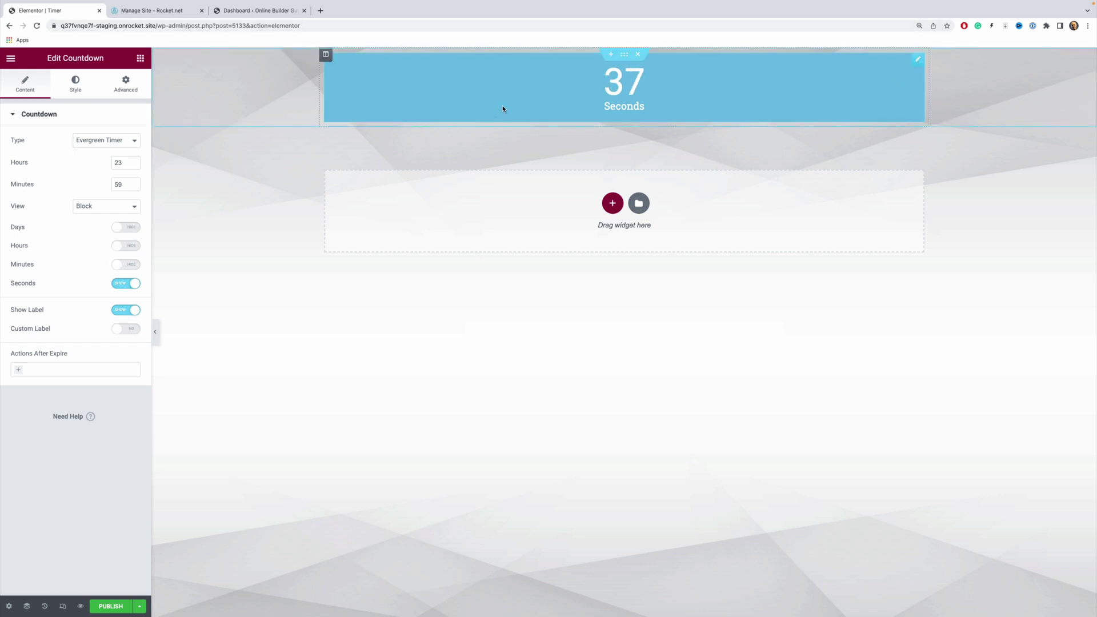
click(119, 265)
click(124, 246)
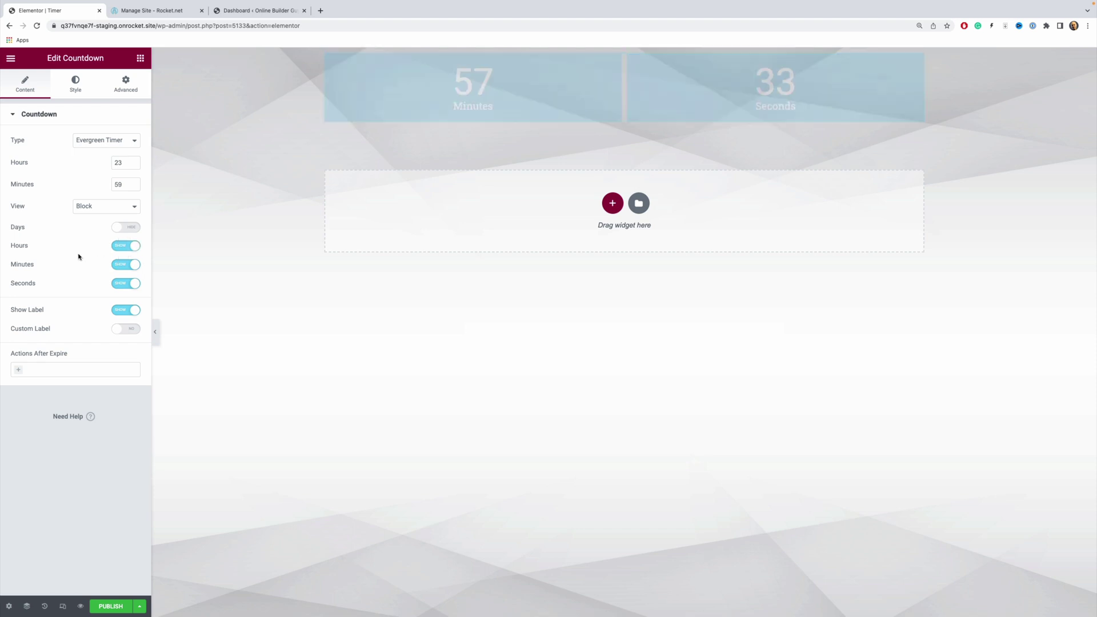
click(126, 227)
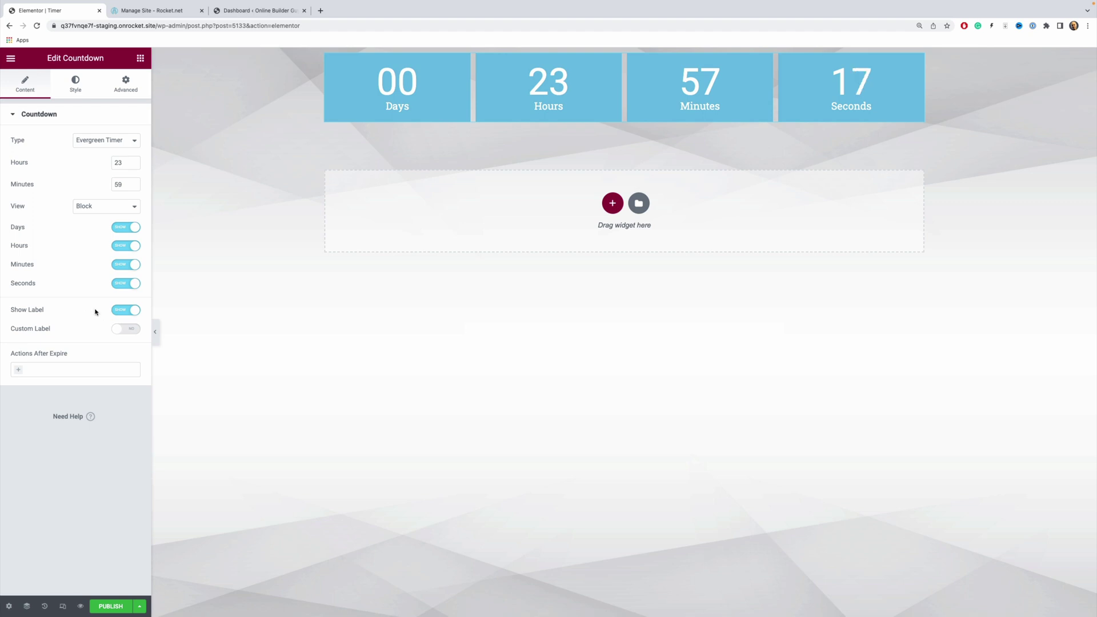
Try the countdown with its labels hidden and with custom labels enabled, restoring each setting.
click(117, 310)
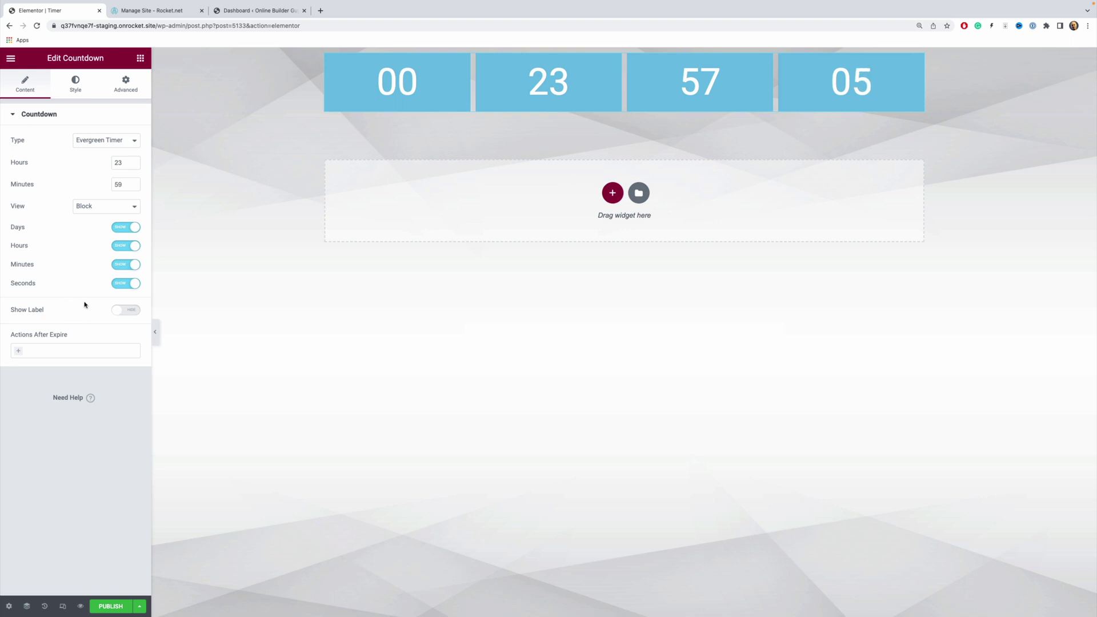
click(128, 312)
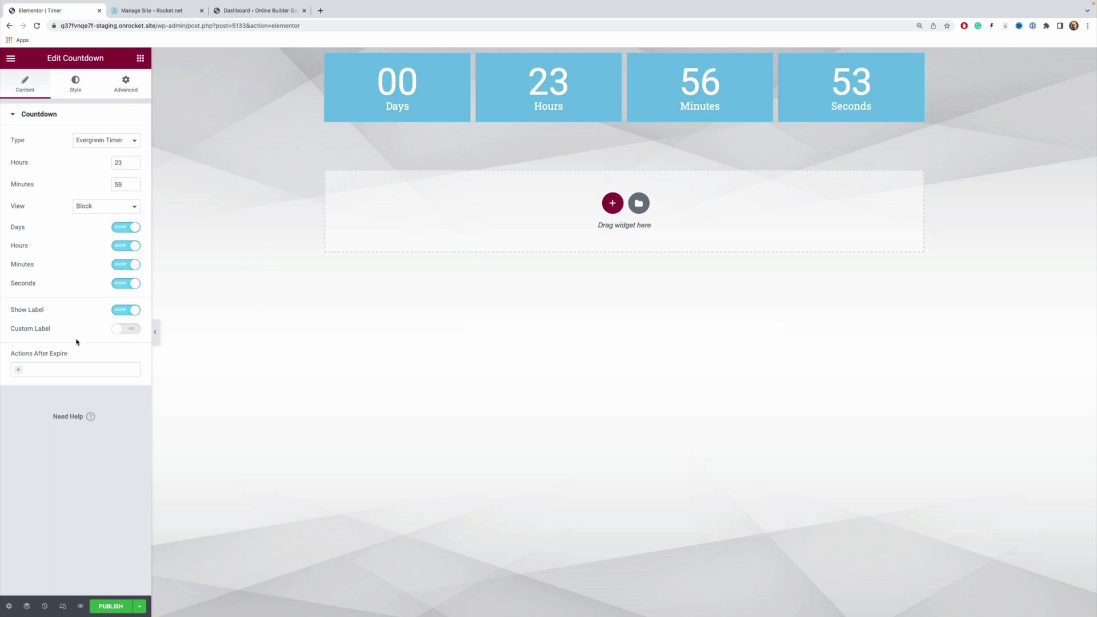
click(127, 330)
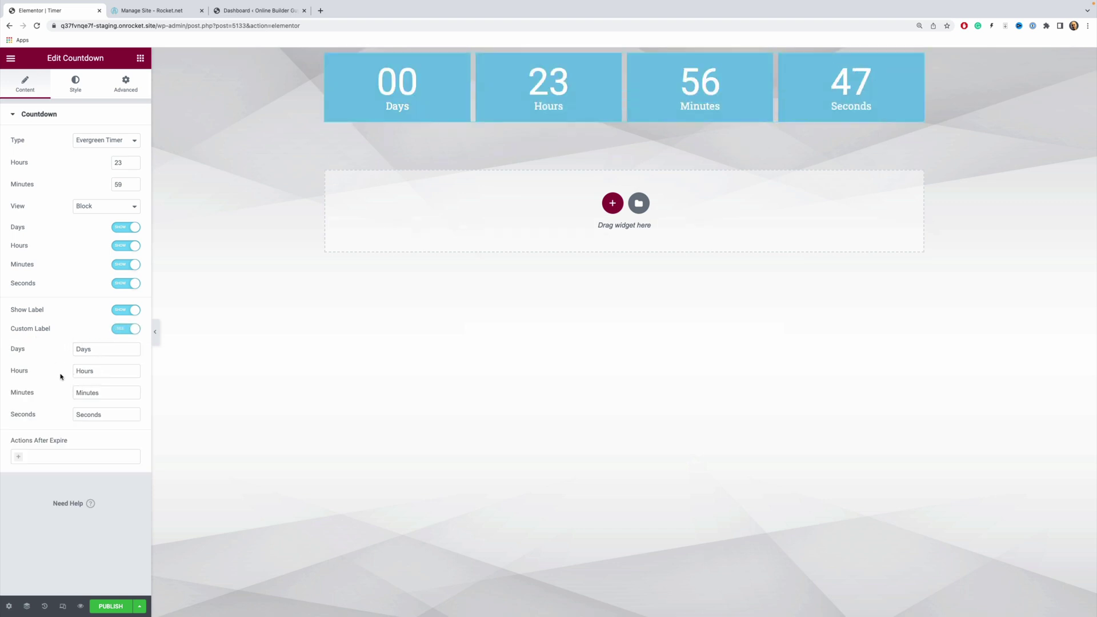
click(121, 329)
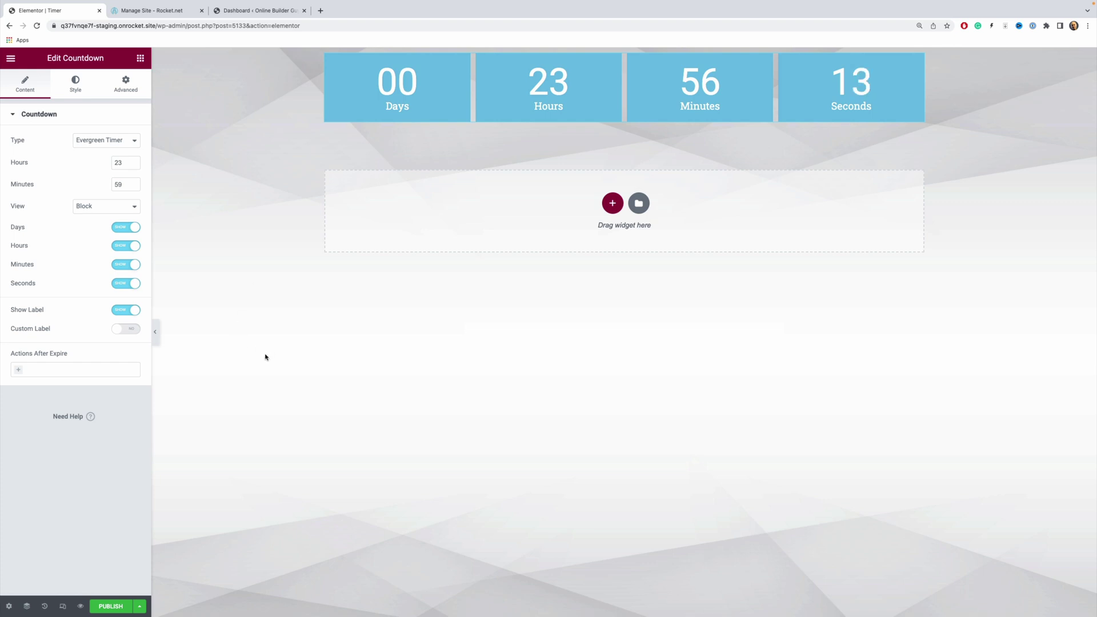
Try Redirect and Hide as the countdown's action after expiry, removing each one again.
click(20, 372)
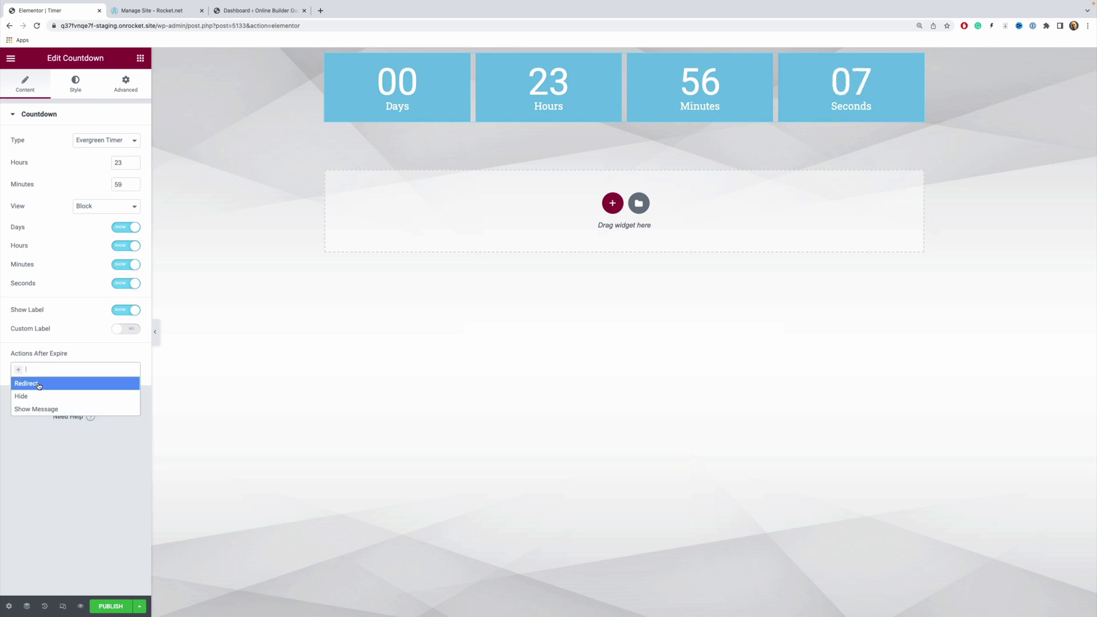
click(42, 384)
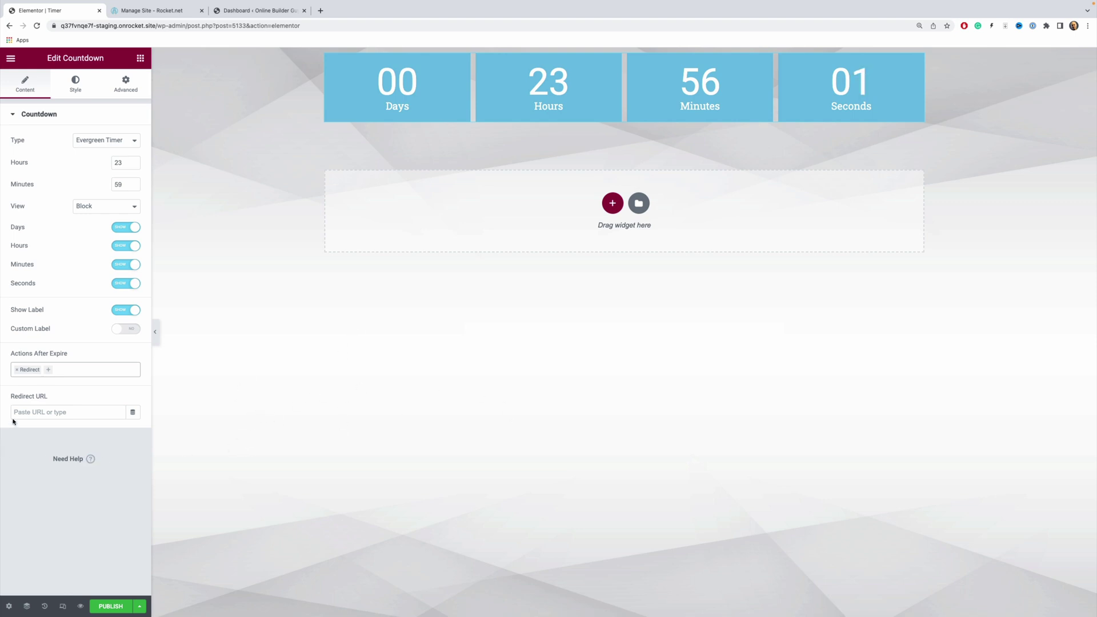
click(17, 369)
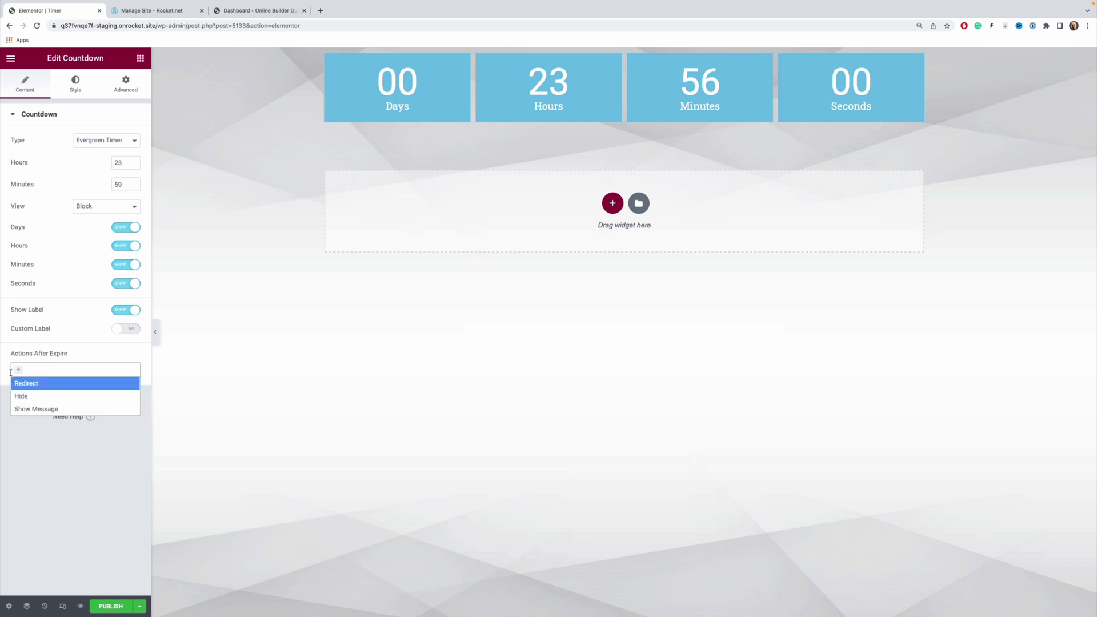
click(48, 397)
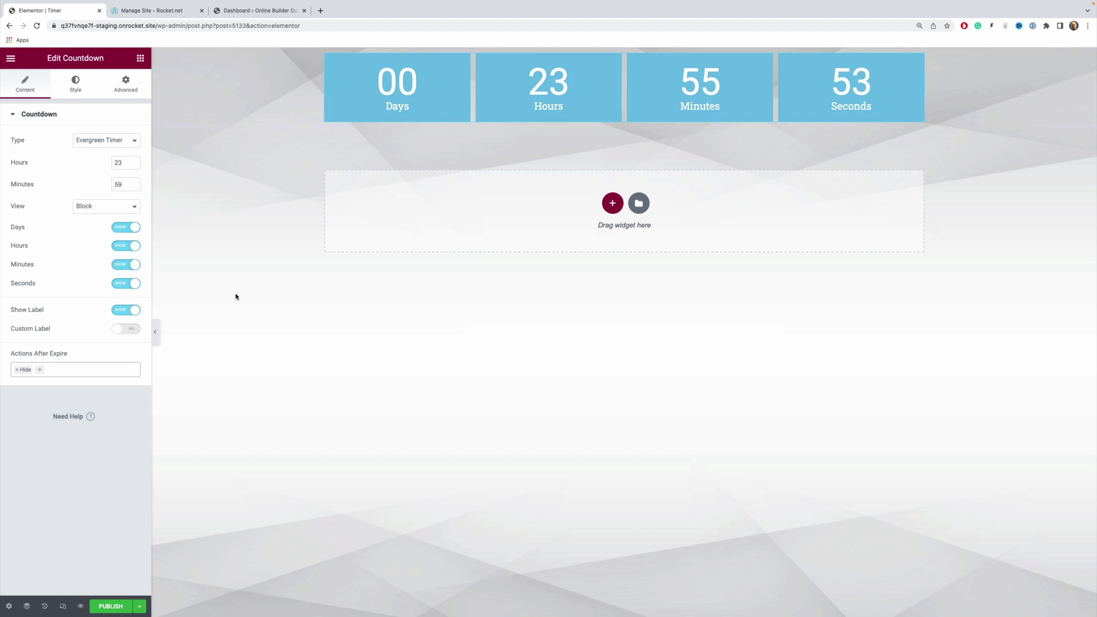
click(17, 369)
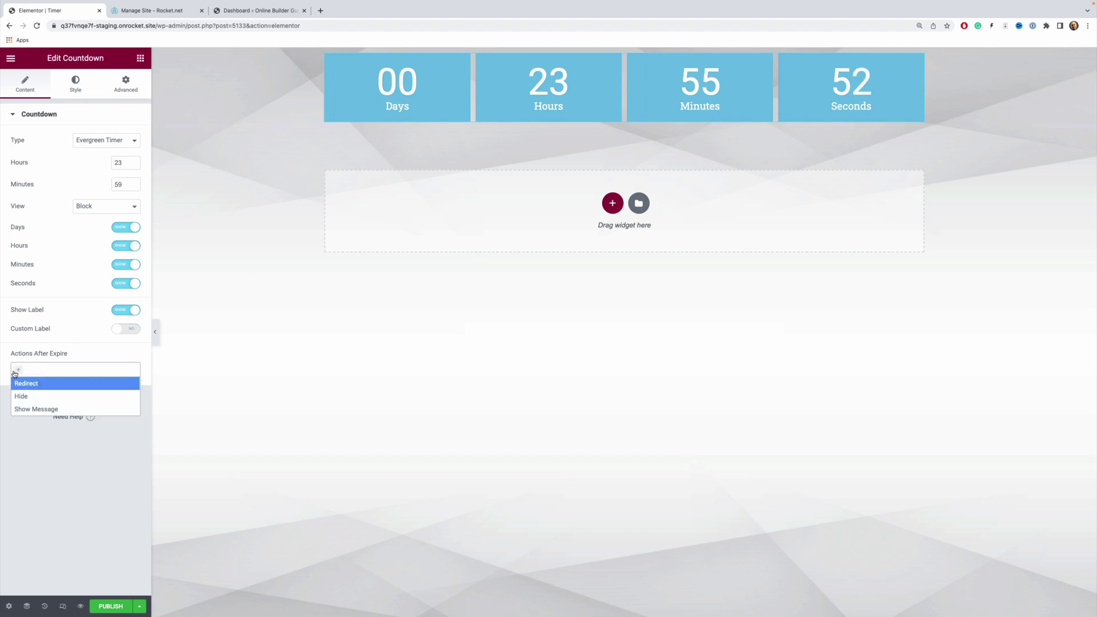
Try Show Message as the countdown's action after expiry.
click(50, 410)
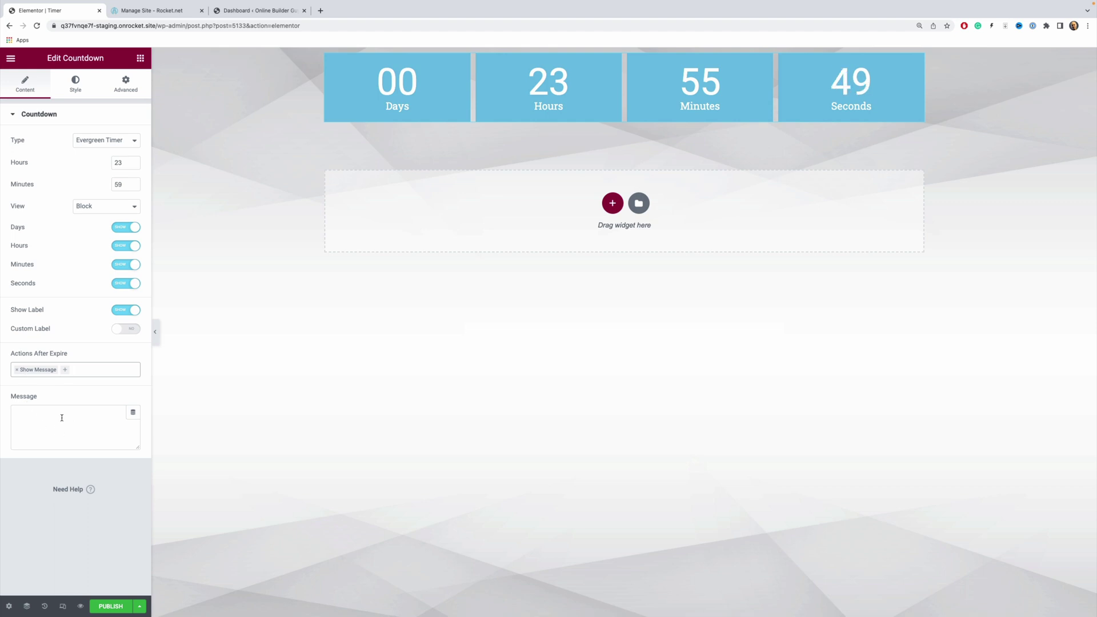
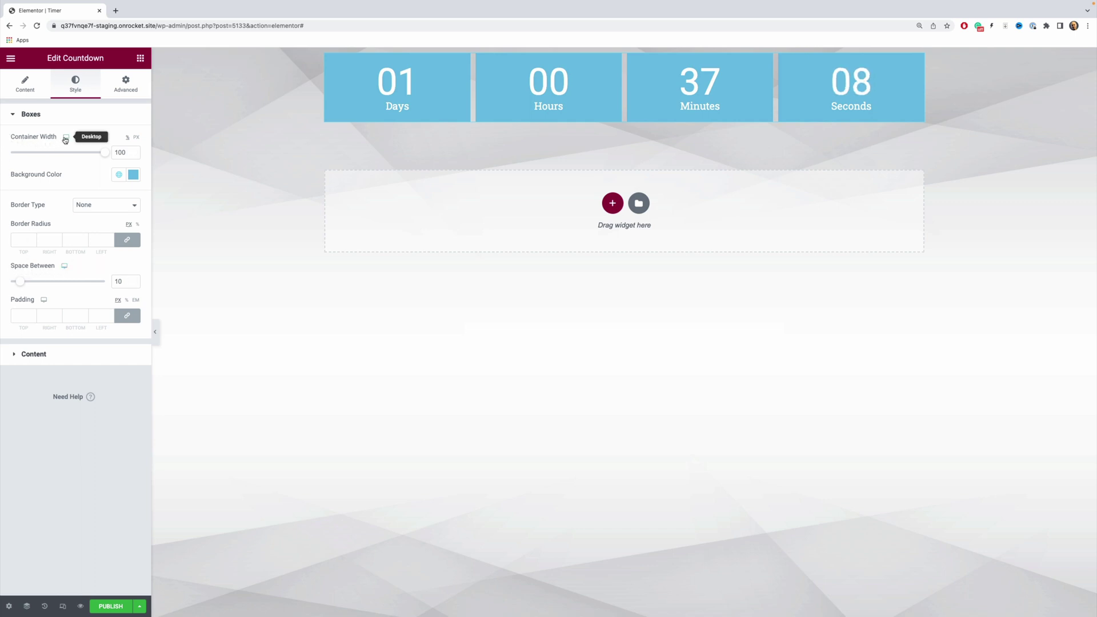
Preview the countdown at tablet and mobile sizes through the container width's responsive options, and return to the desktop view.
mouse_move(67, 140)
click(66, 140)
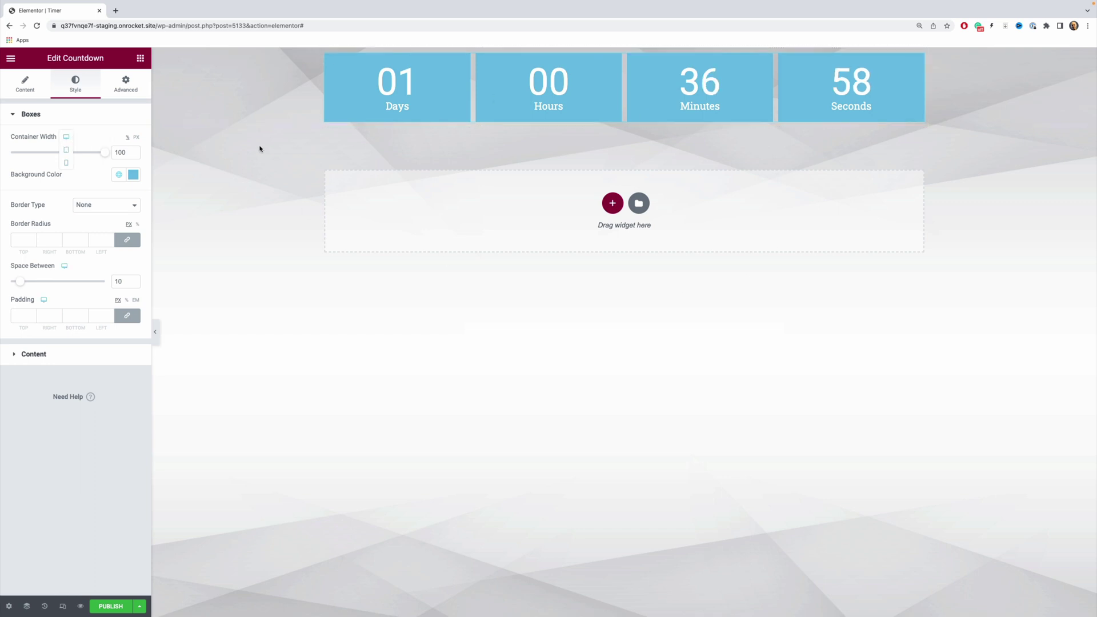
click(66, 152)
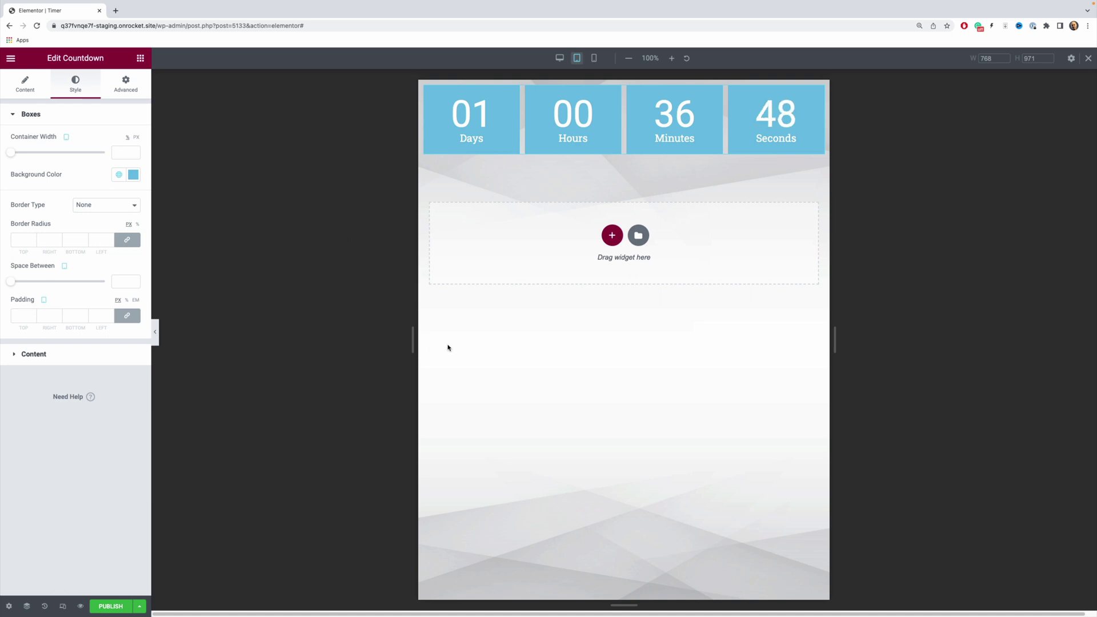
click(66, 138)
click(67, 150)
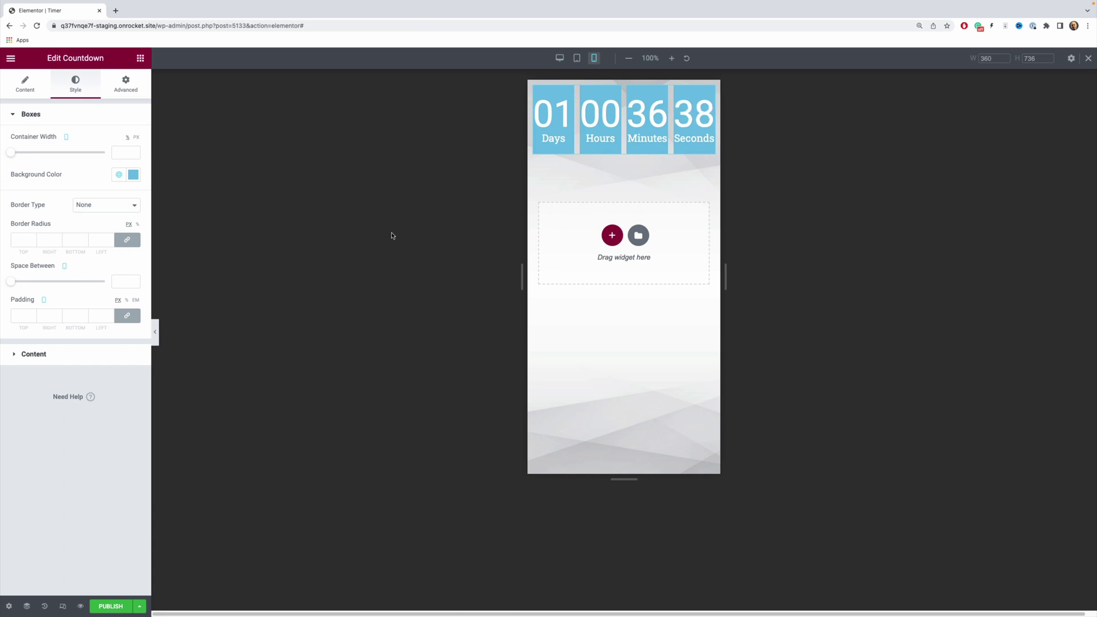
click(67, 142)
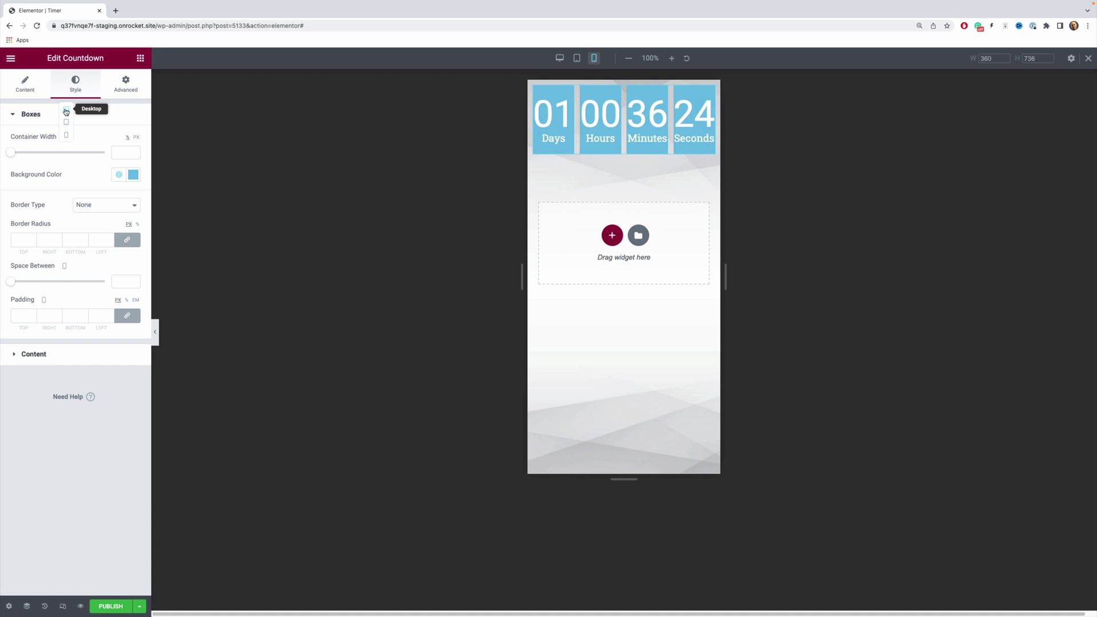
click(66, 112)
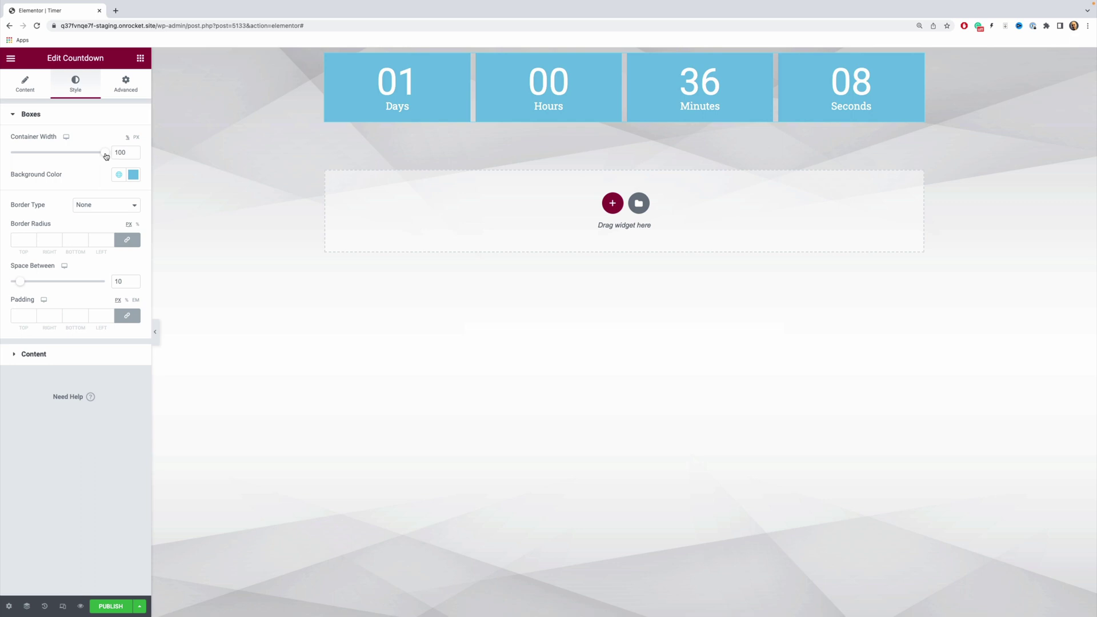
Try adjusting the countdown's container width and switching its unit to pixels, returning the unit to percent.
mouse_move(106, 156)
mouse_down()
mouse_move(27, 153)
mouse_move(107, 156)
mouse_up()
click(136, 139)
click(128, 138)
Examine the site's global colors from the boxes' background color setting and return to the countdown's style options.
click(119, 177)
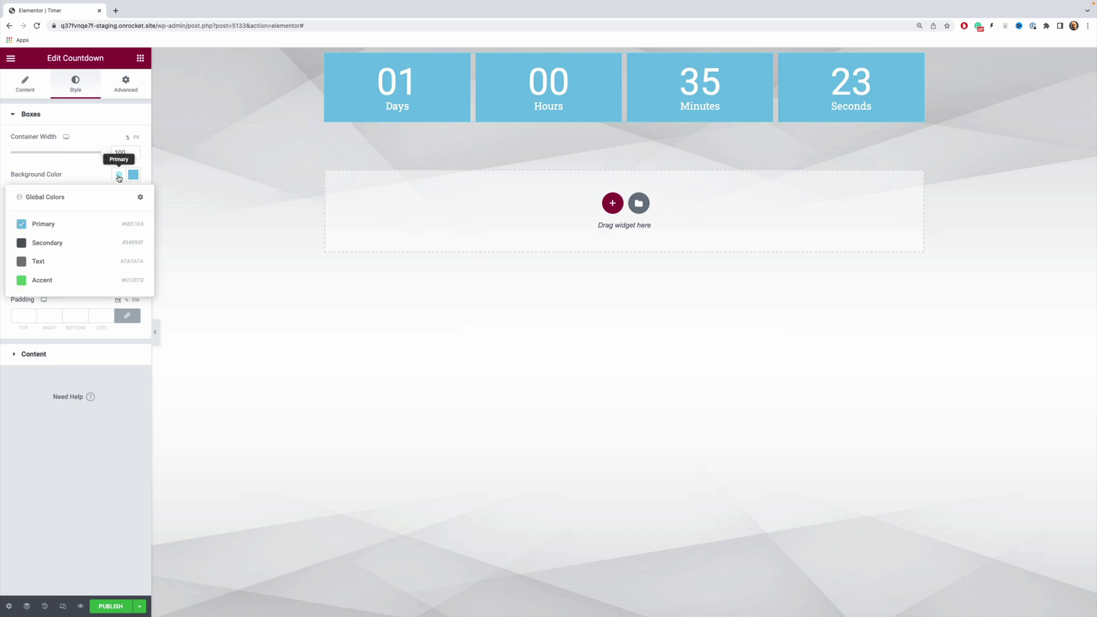
click(141, 197)
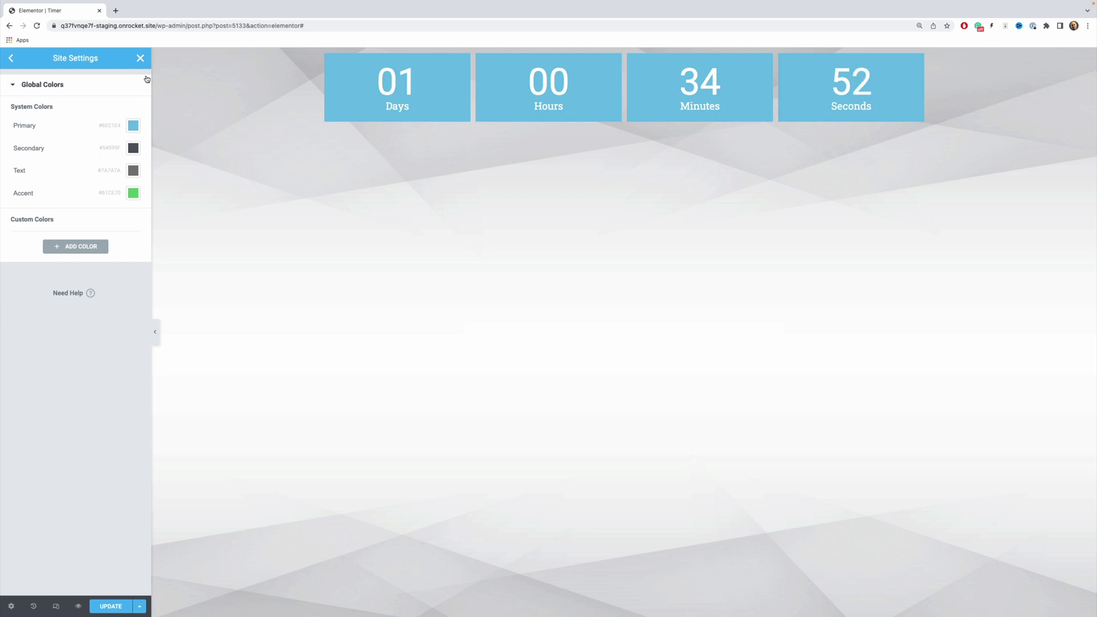
click(140, 58)
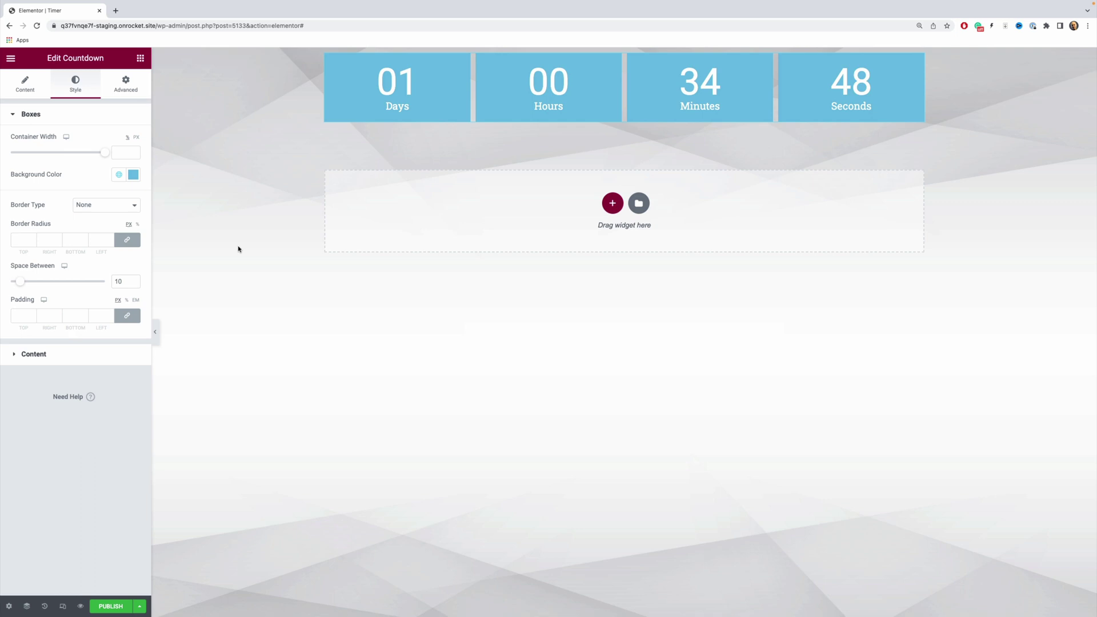
Darken the countdown boxes' background color to the teal shade #427286.
click(133, 177)
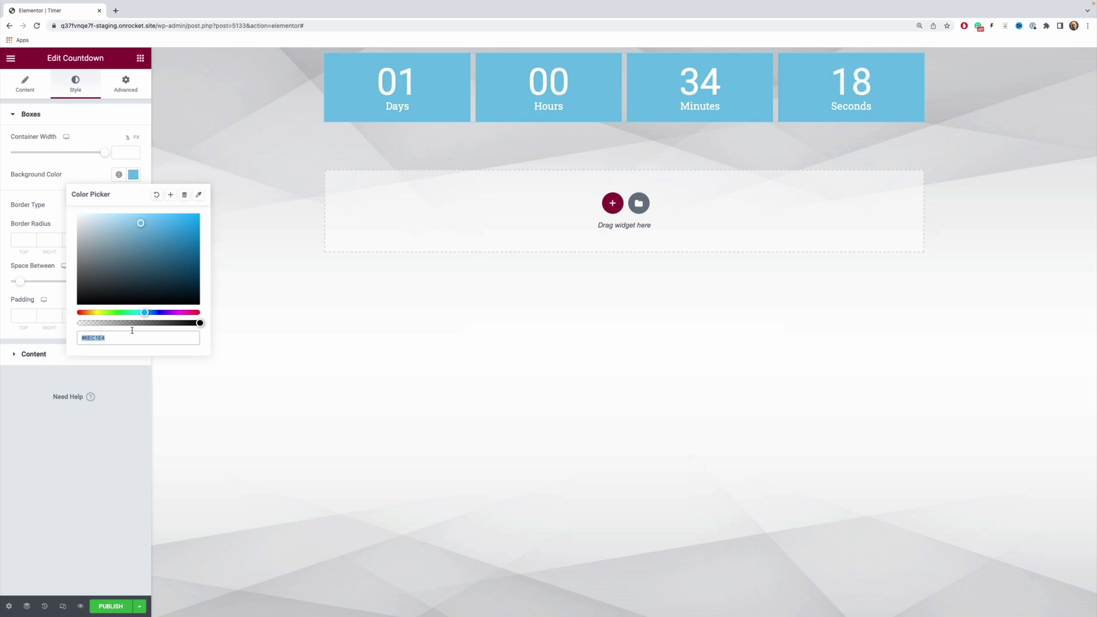
drag(140, 226, 140, 255)
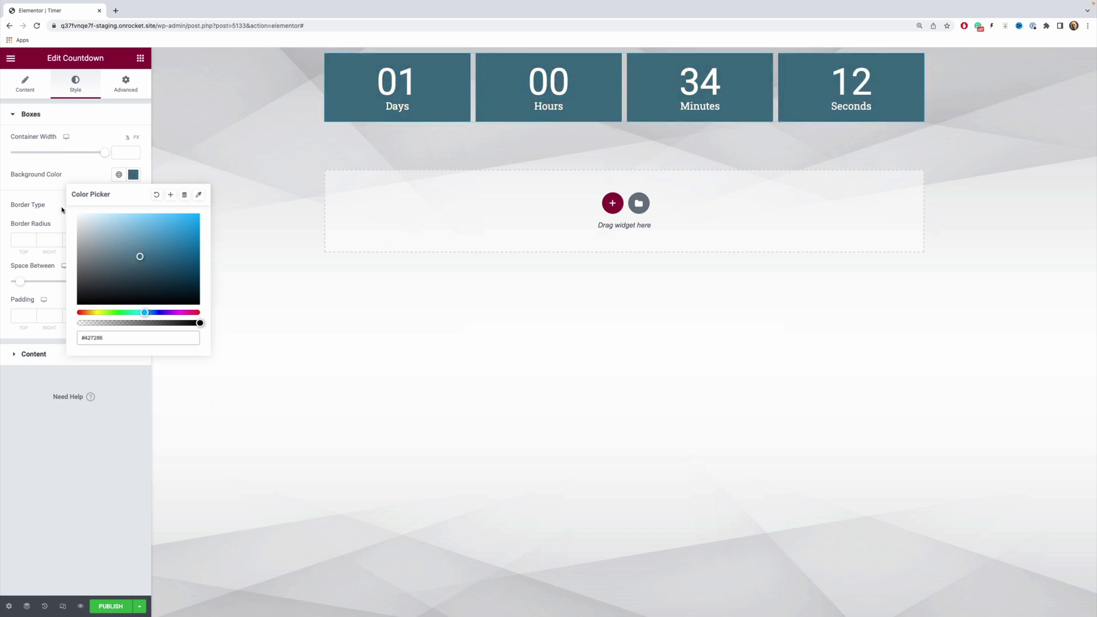
click(16, 186)
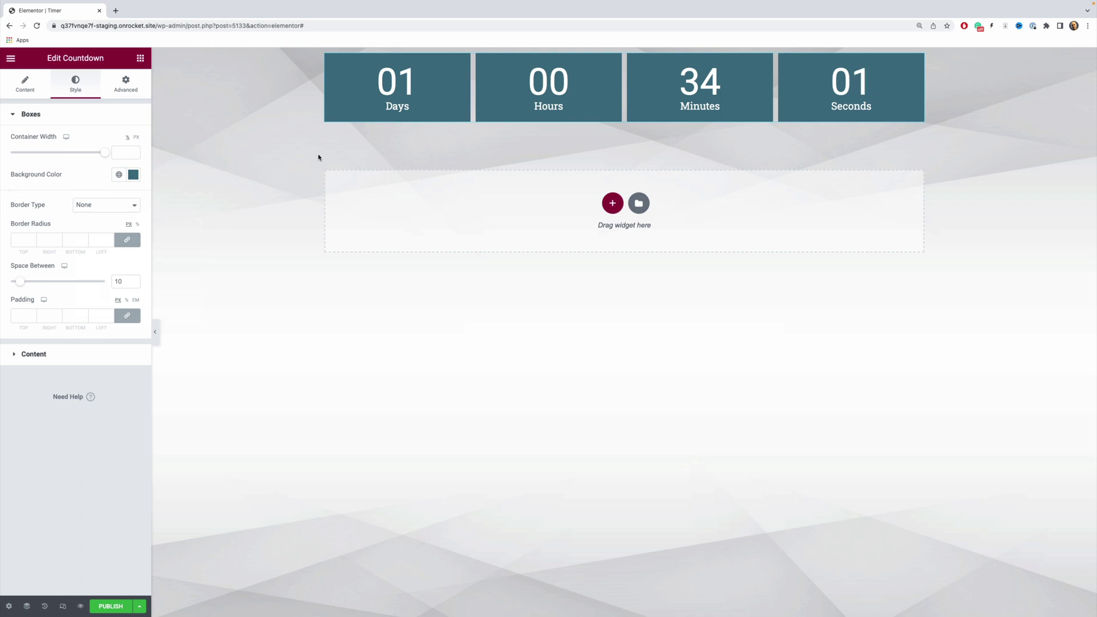
Give the countdown boxes a Dotted border with a width of 3 on all four sides.
click(90, 207)
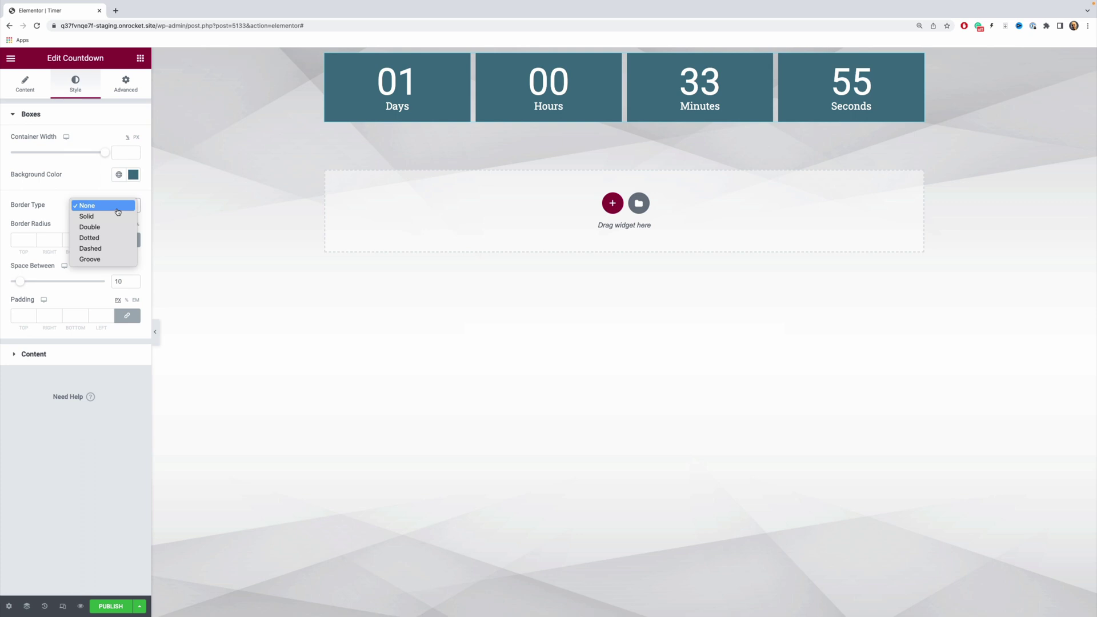
click(106, 241)
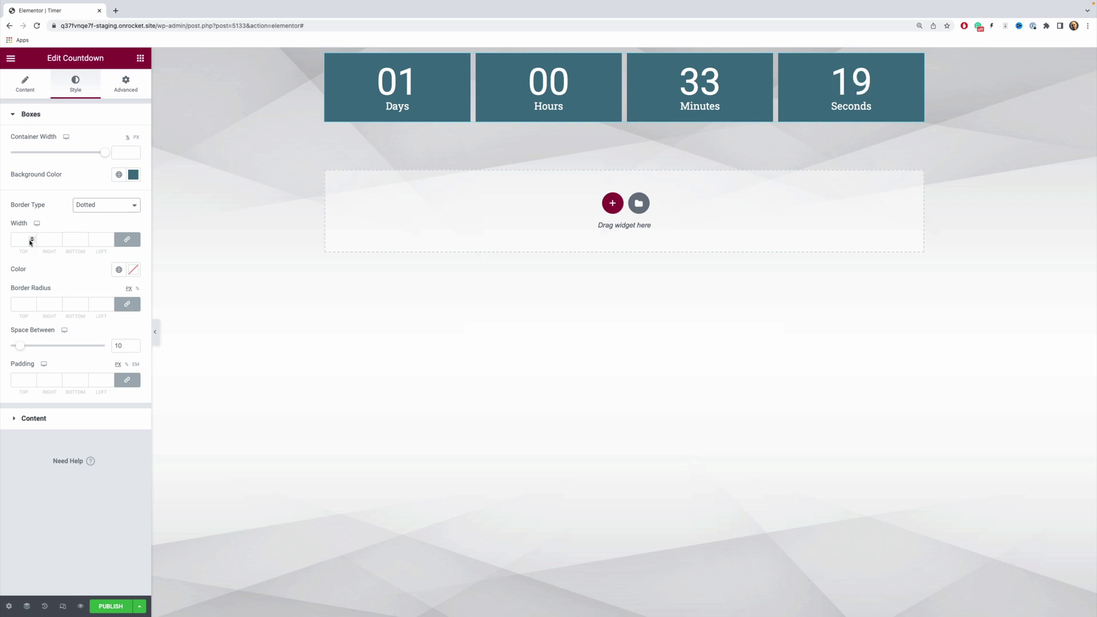
click(32, 237)
click(31, 238)
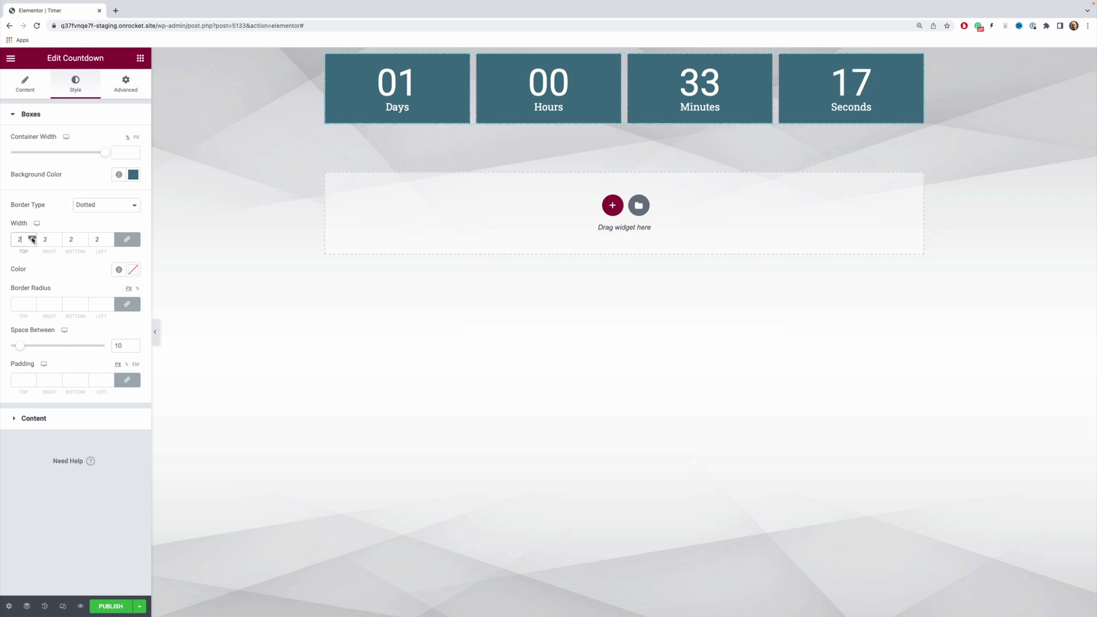
click(32, 238)
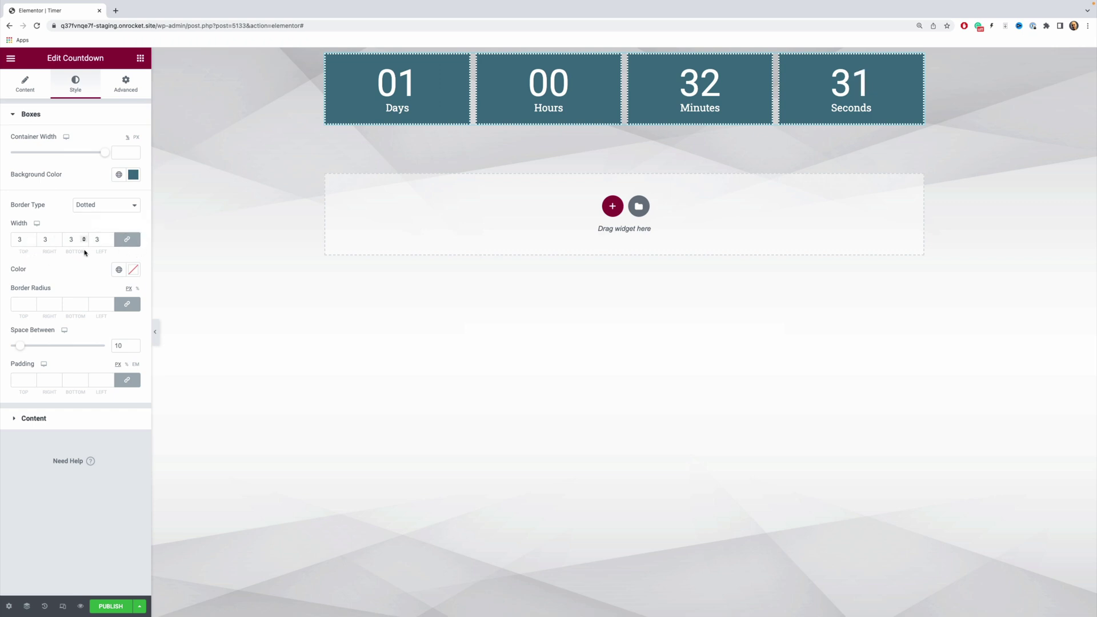
Unlink the border width values and set the boxes' left border width to 10.
click(125, 242)
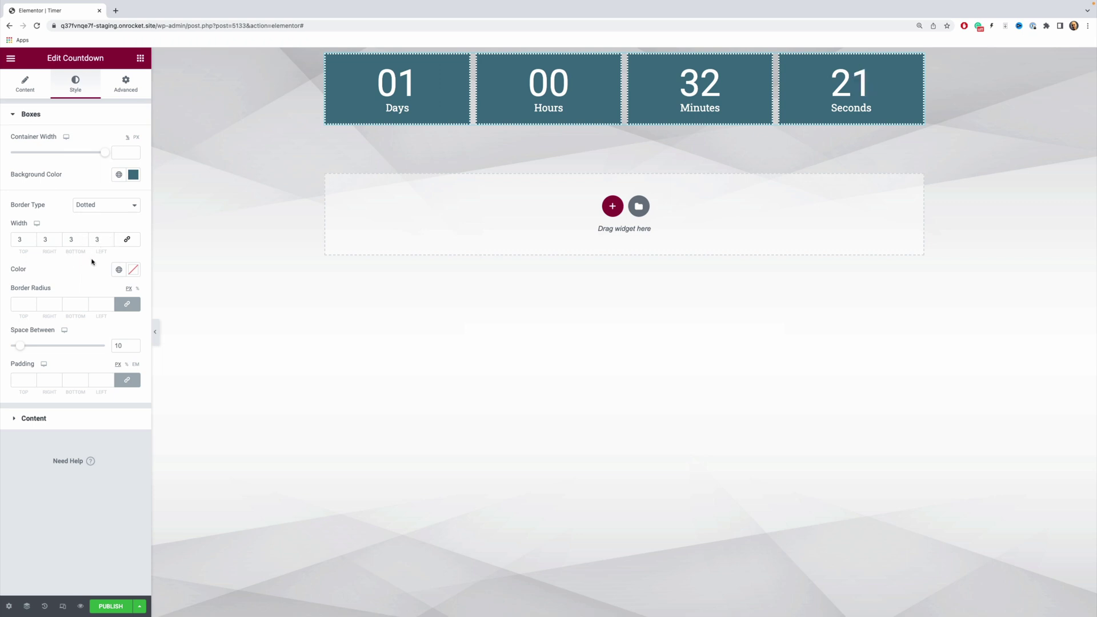
double_click(101, 241)
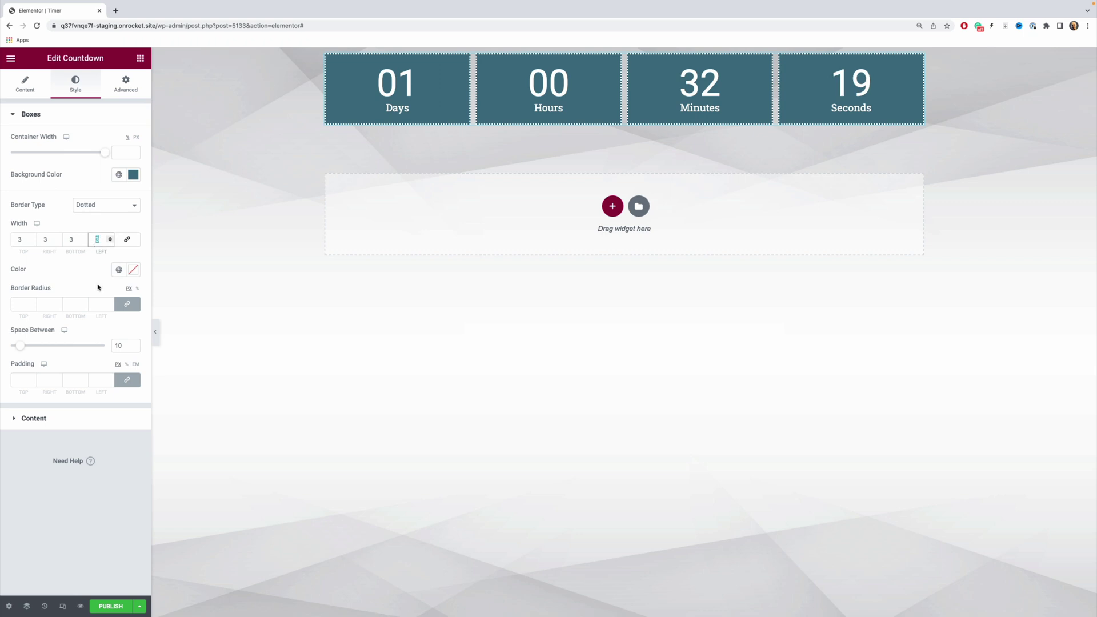
text(10)
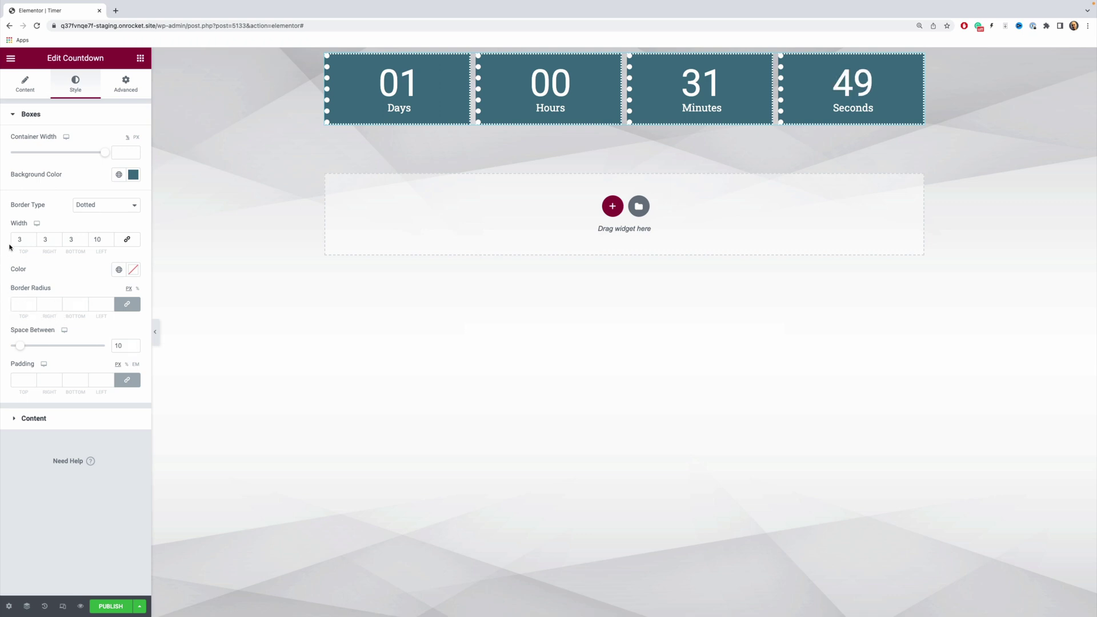
Set the boxes' border radius to 5 px on all corners and the space between them to 30.
click(14, 307)
click(128, 305)
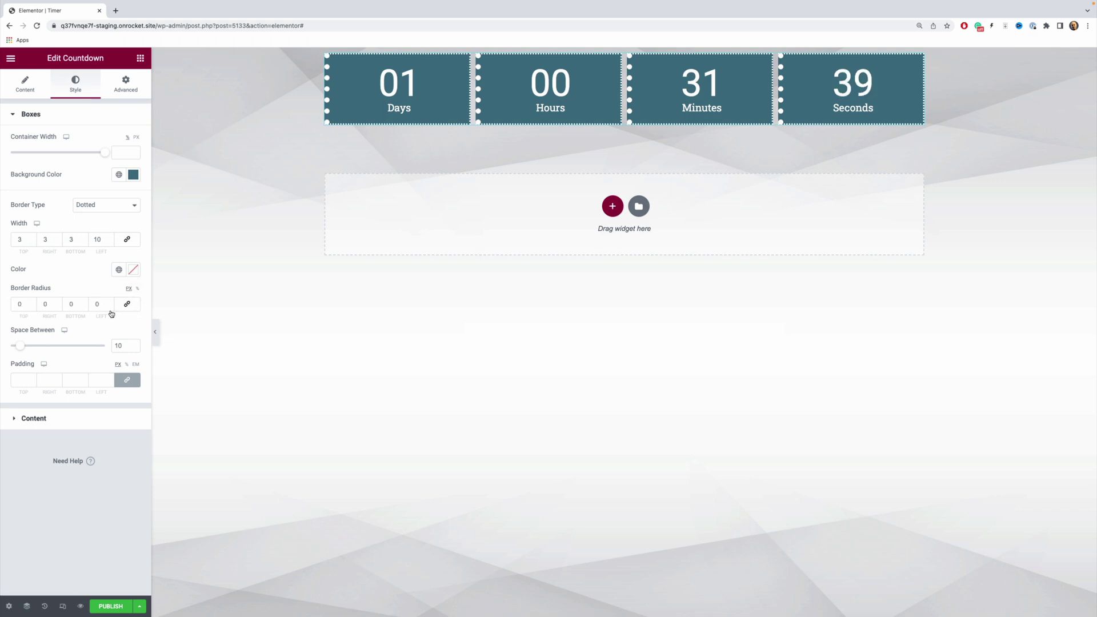
click(128, 306)
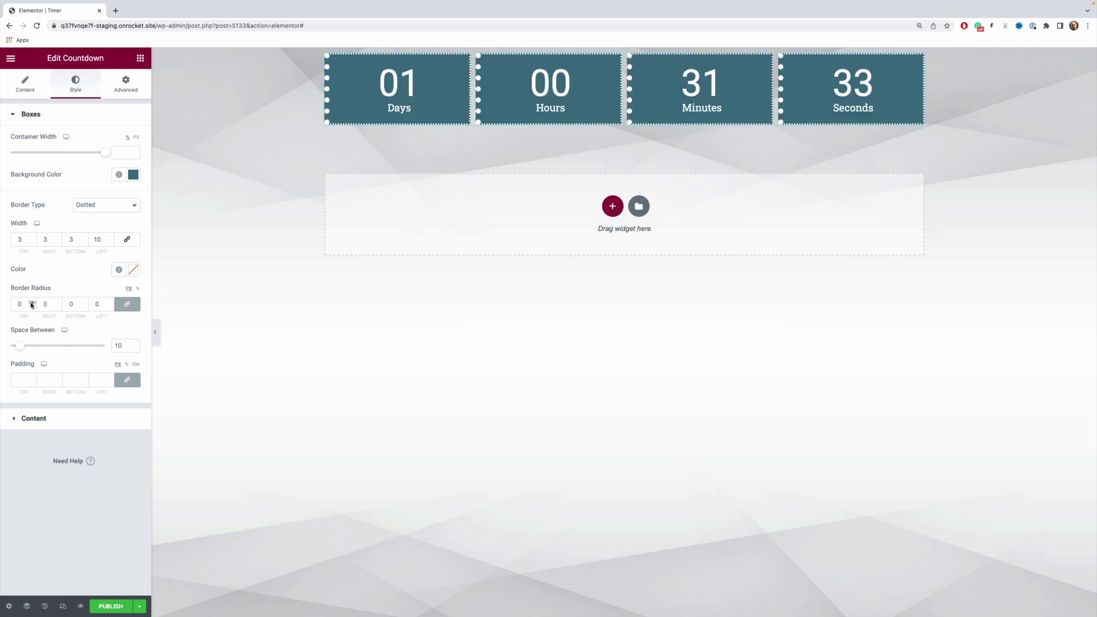
click(32, 302)
click(31, 302)
click(32, 303)
click(32, 302)
click(31, 302)
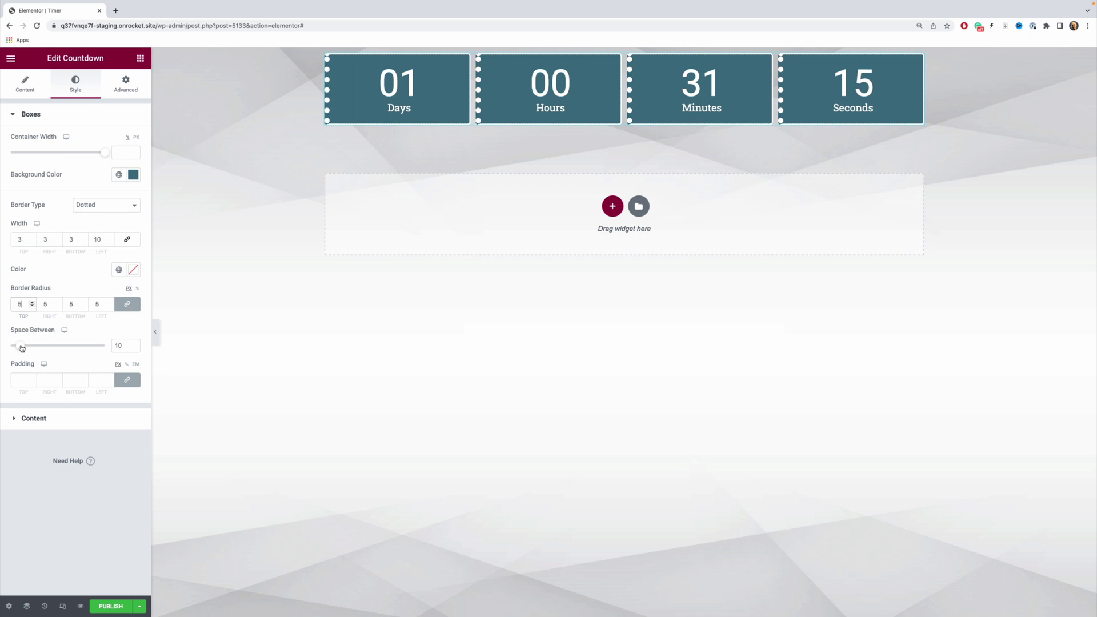
drag(21, 349, 38, 351)
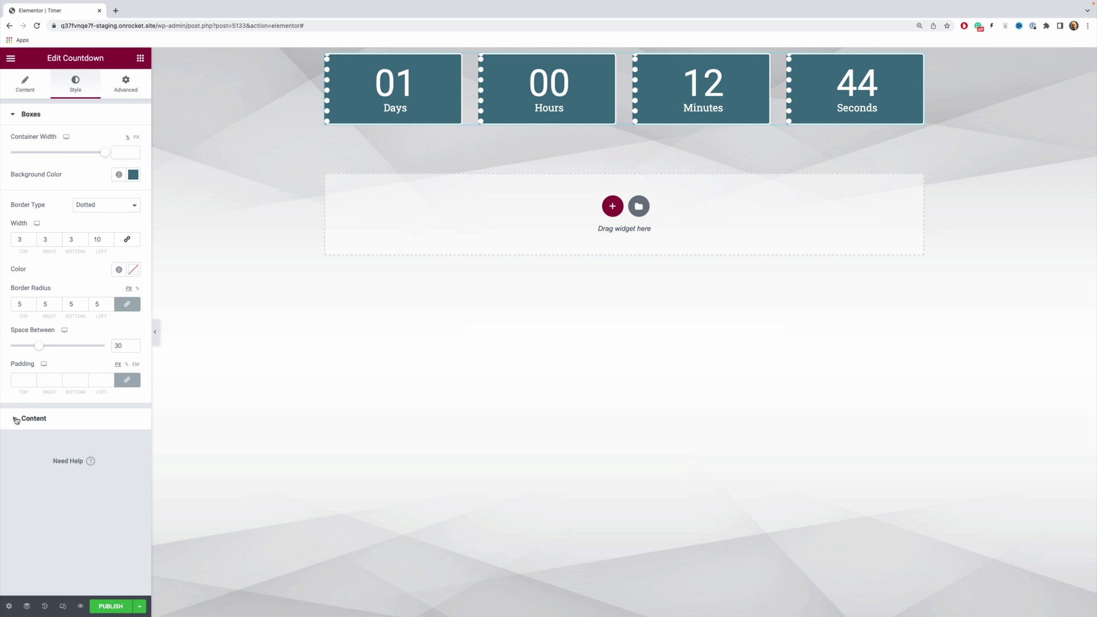
Review the style options for the digits and labels, and set Show Message as the countdown's action after expiry.
click(17, 420)
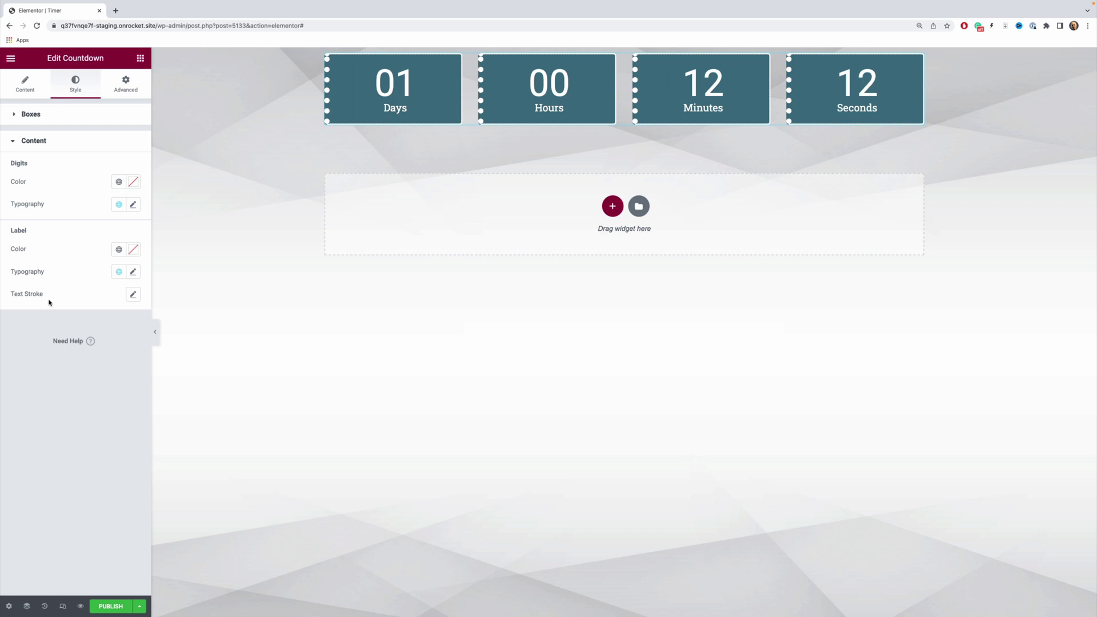
click(24, 83)
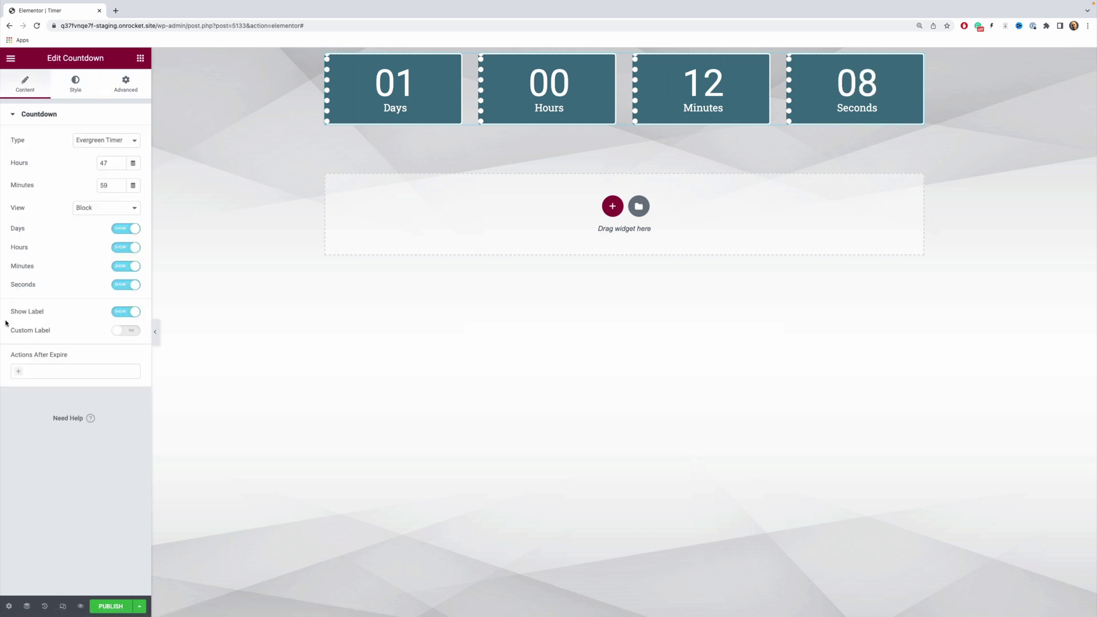
click(18, 372)
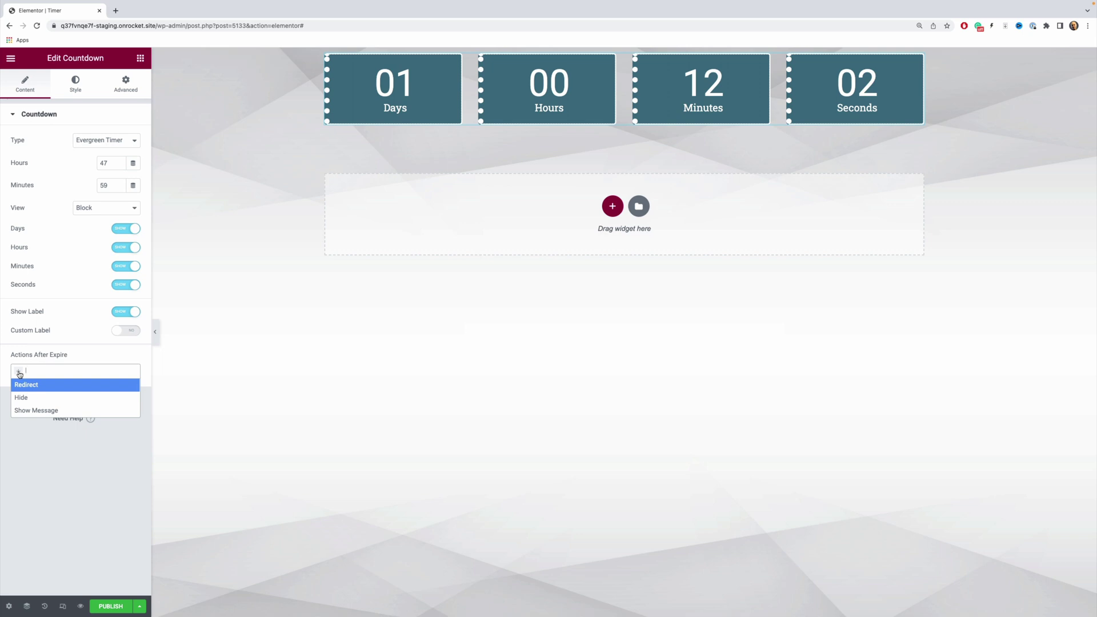
click(25, 411)
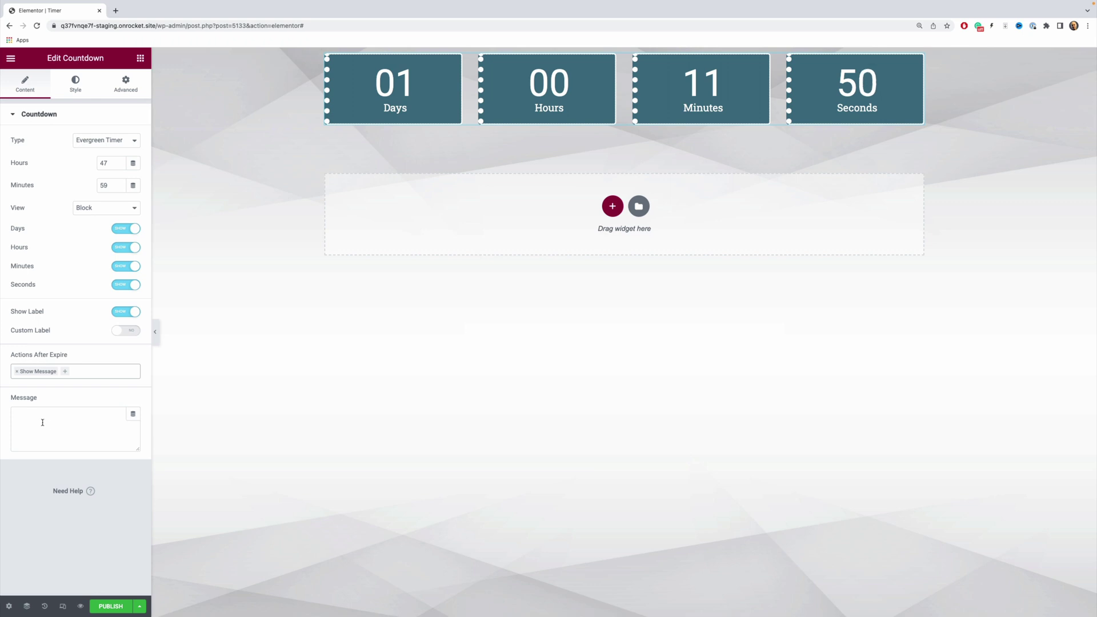
Open the style options for the countdown's expiry message.
click(76, 86)
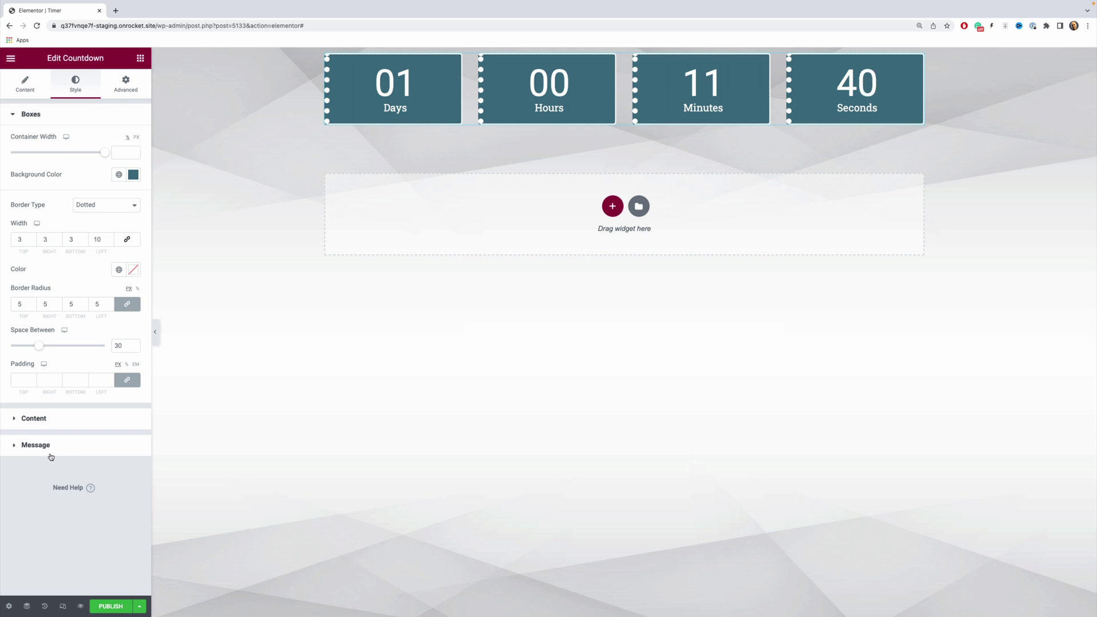
click(14, 449)
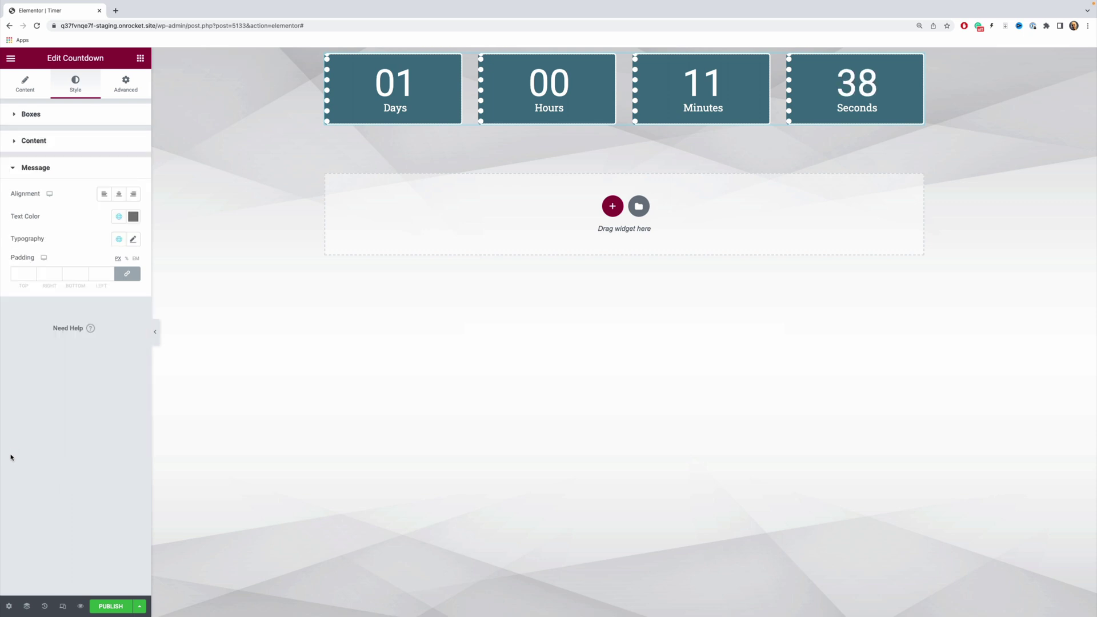